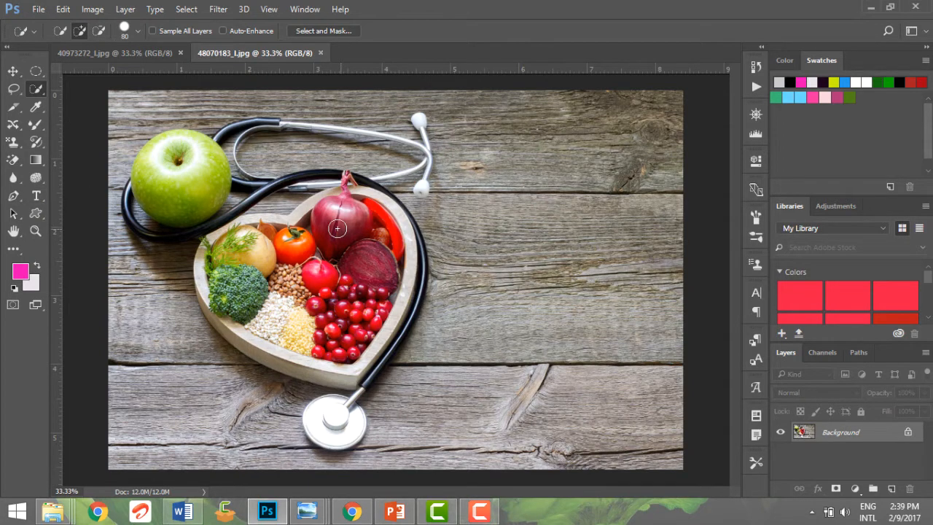
- Place an empty text layer on the wood area beside the heart bowl and sample the radish's red as the foreground color
click(35, 196)
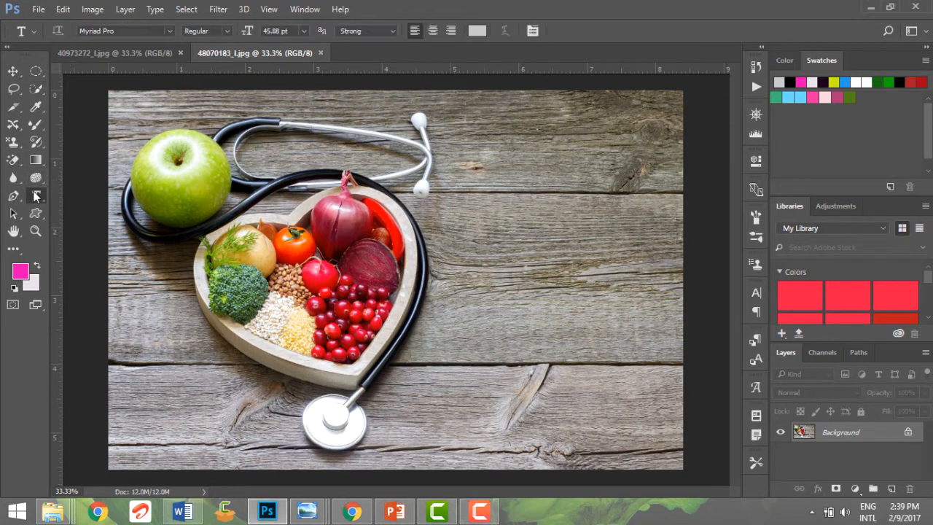
click(494, 218)
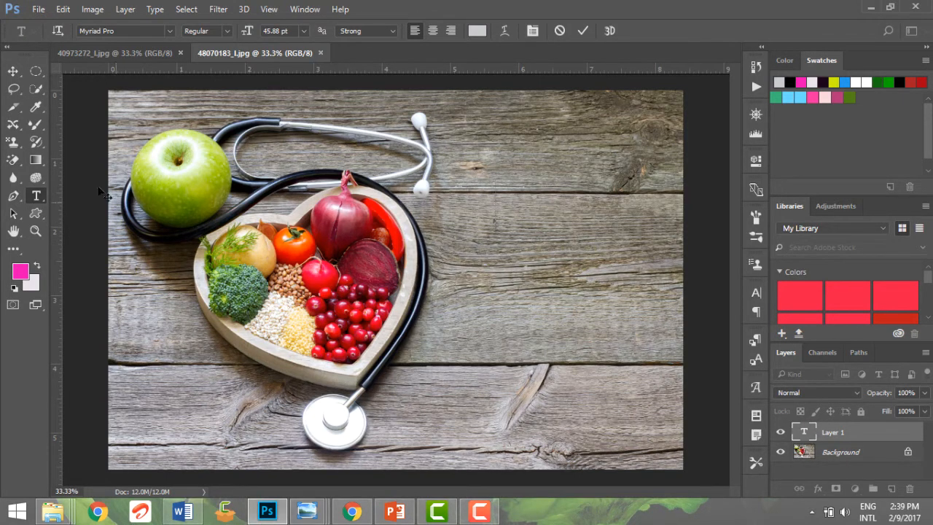
click(33, 107)
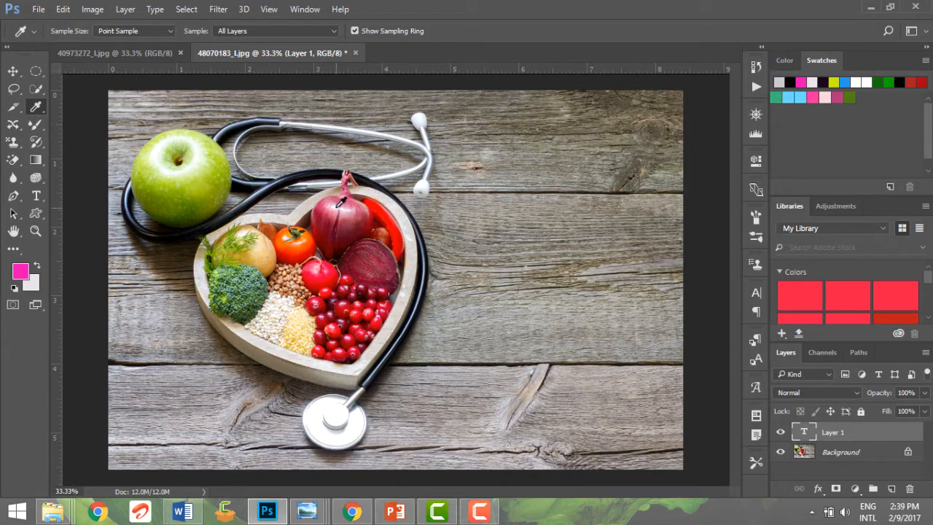
click(339, 202)
click(339, 207)
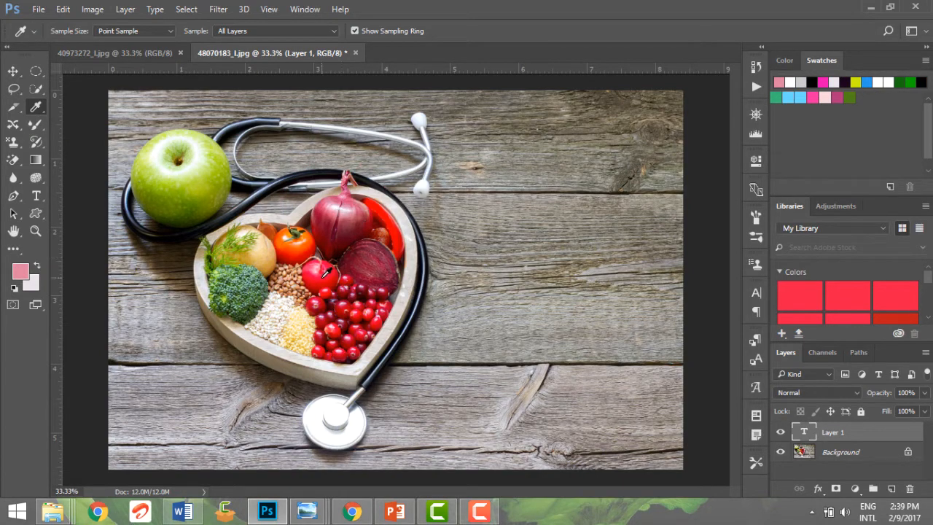
click(326, 272)
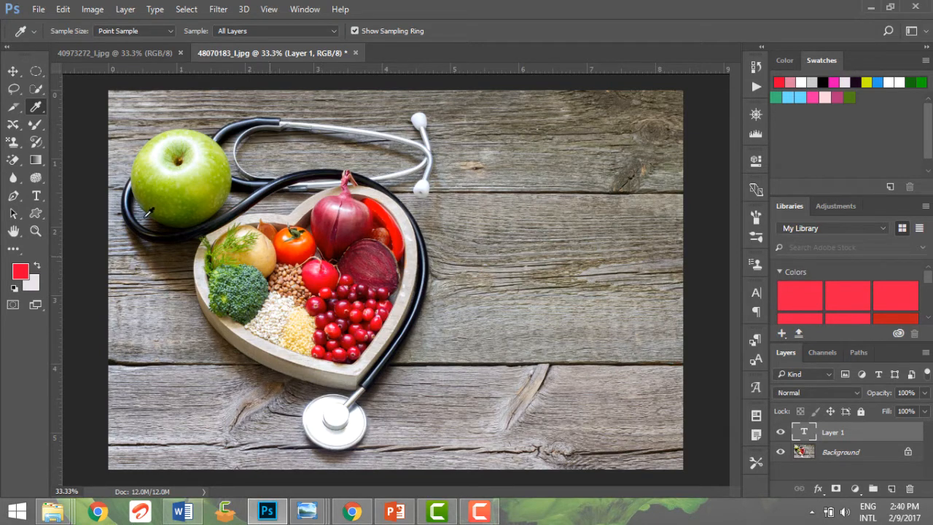
- Start a new text entry on the wood area beside the heart bowl and color it with the sampled red, #fa0034
click(37, 194)
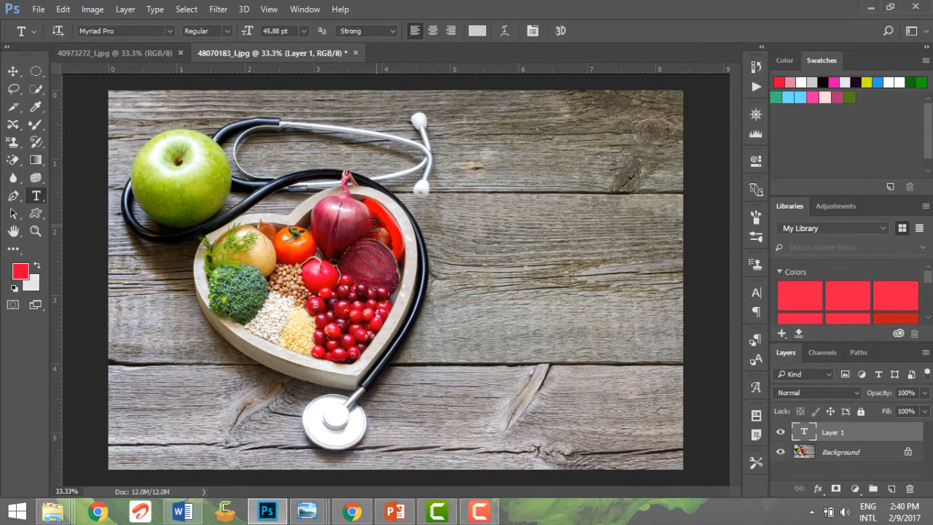
click(464, 222)
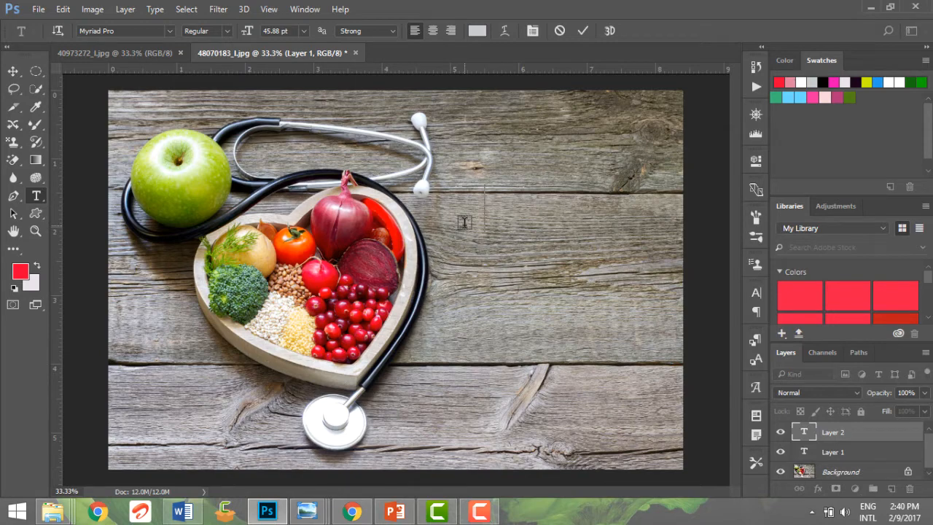
text(h=)
key(BackSpace)
key(BackSpace)
click(22, 273)
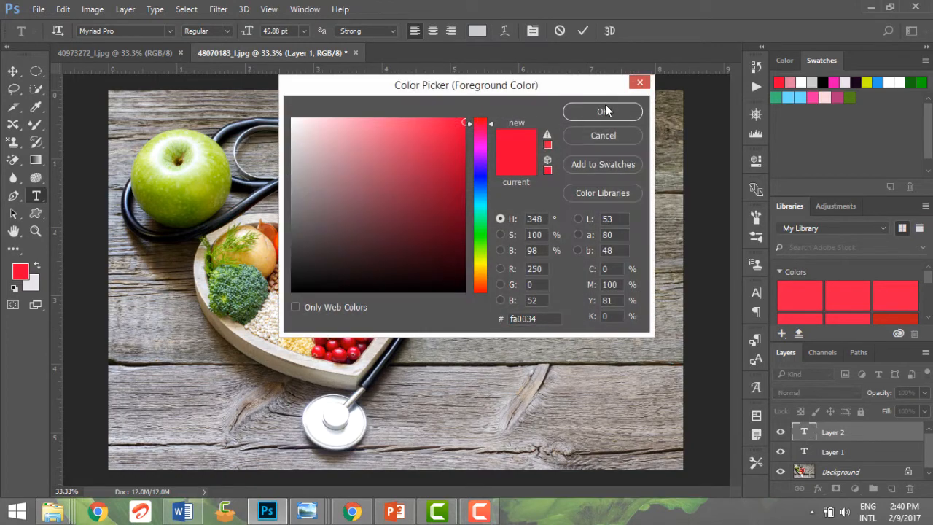
click(605, 109)
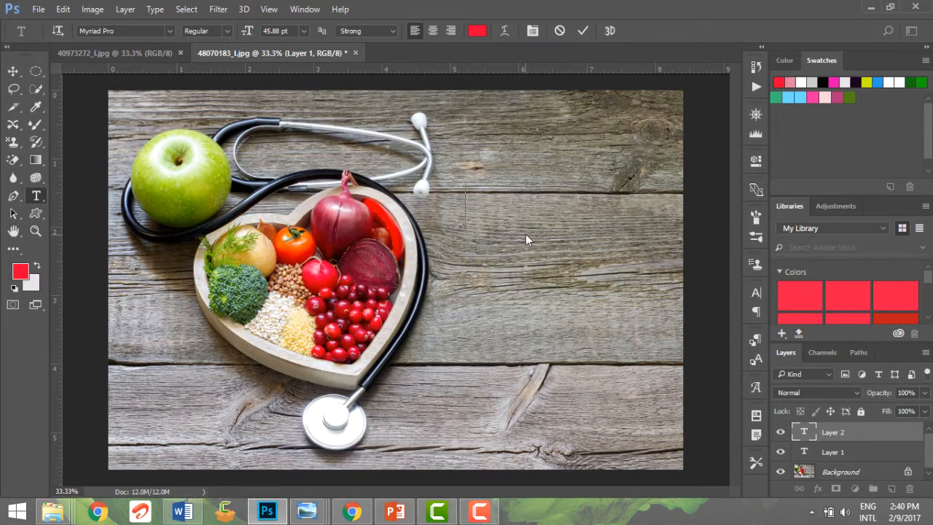
- Enter "Healthy" on the first line and "We" on the second line of the red text
text(Healthy )
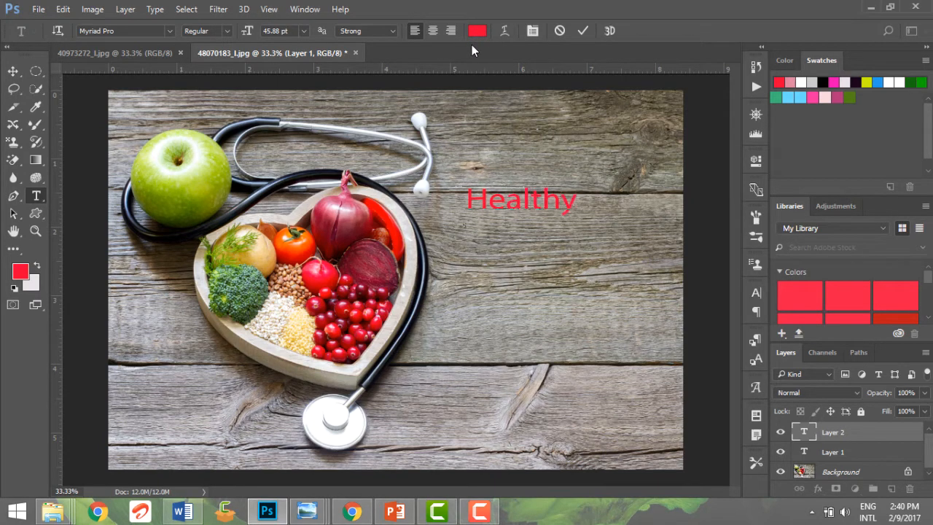
text(US)
key(BackSpace)
key(BackSpace)
text(We)
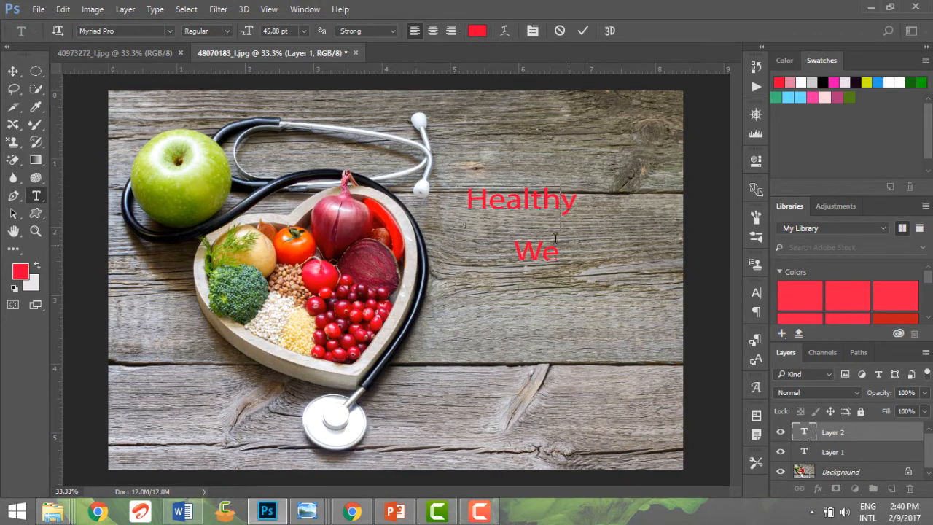
- Select the letters "Health" and try the Italic and Condensed Italic font styles of Myriad Pro on them
drag(558, 231, 459, 194)
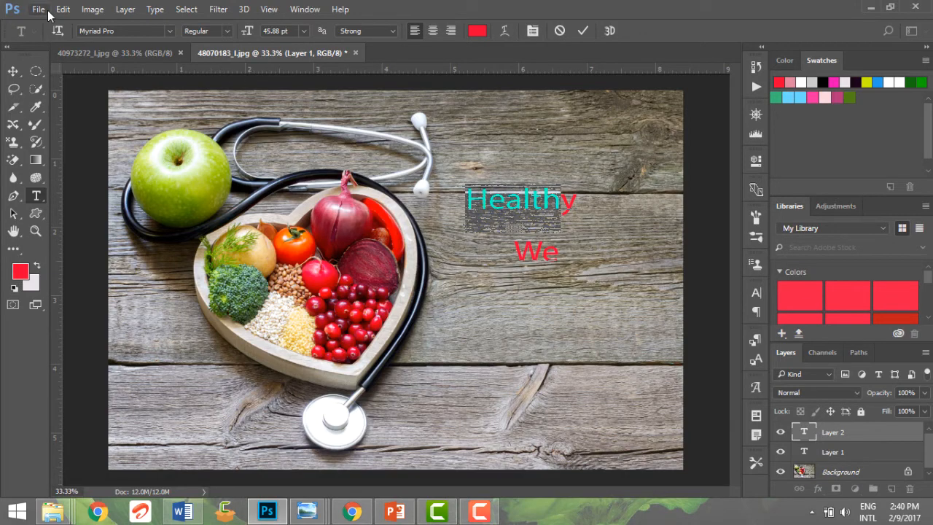
click(91, 30)
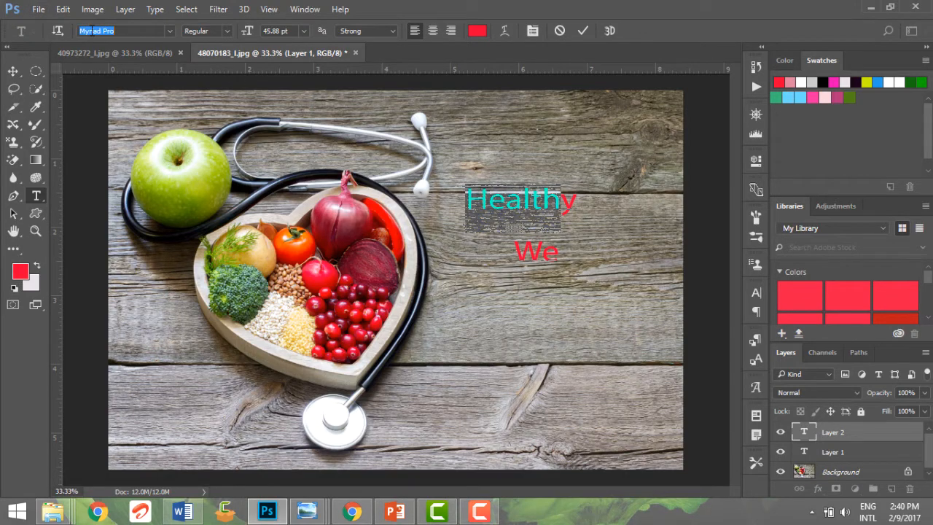
click(168, 31)
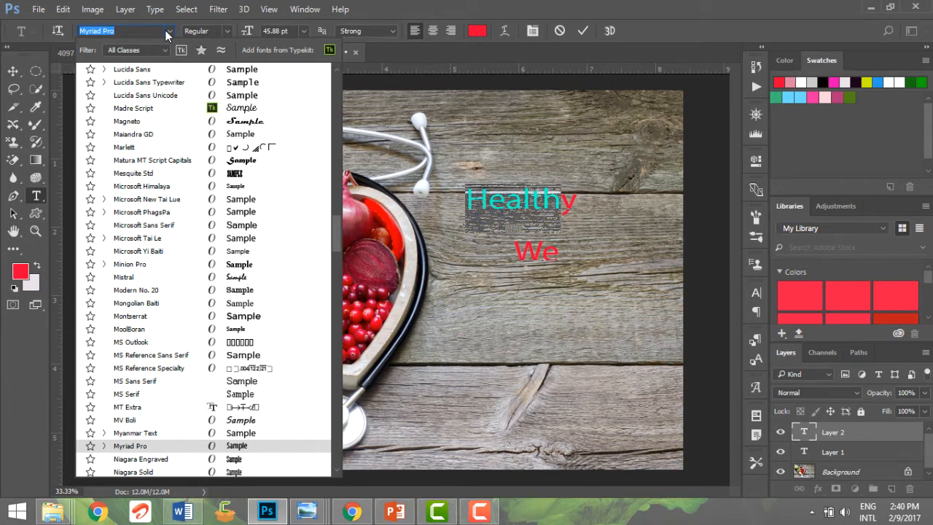
click(230, 34)
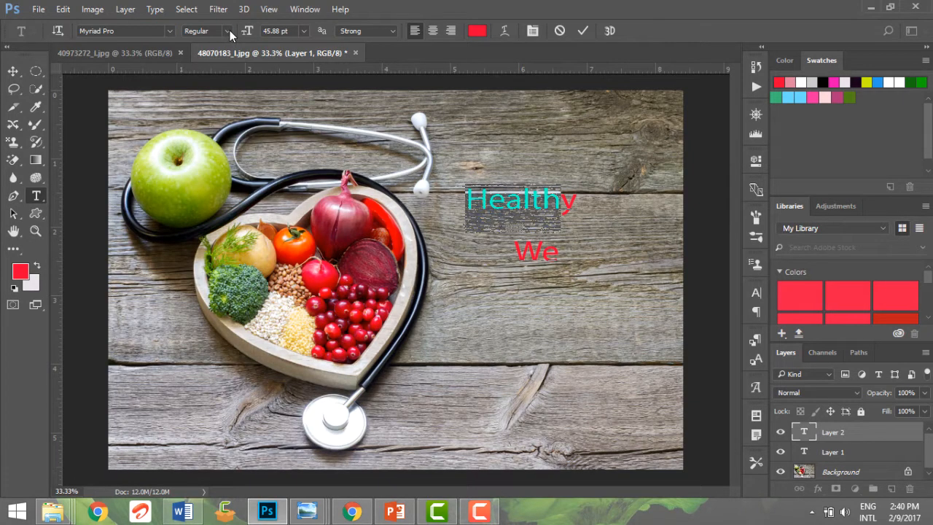
click(228, 31)
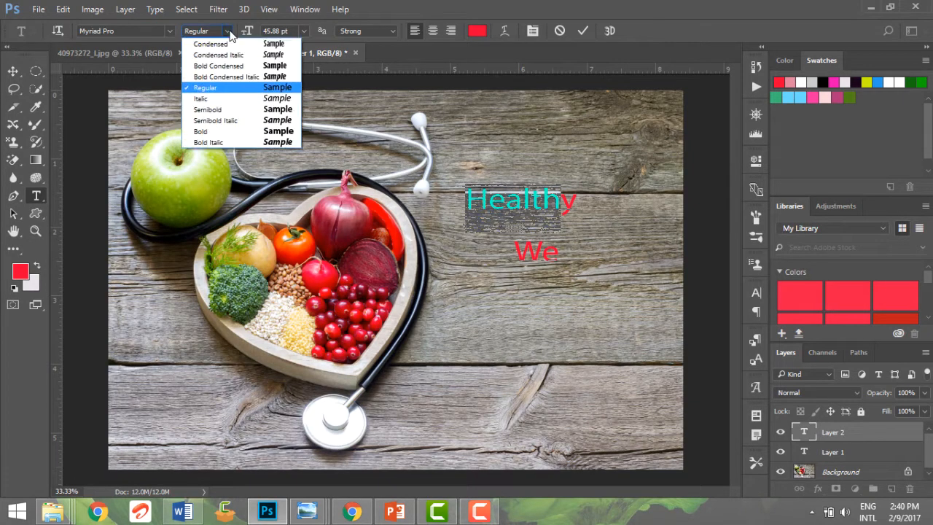
click(213, 102)
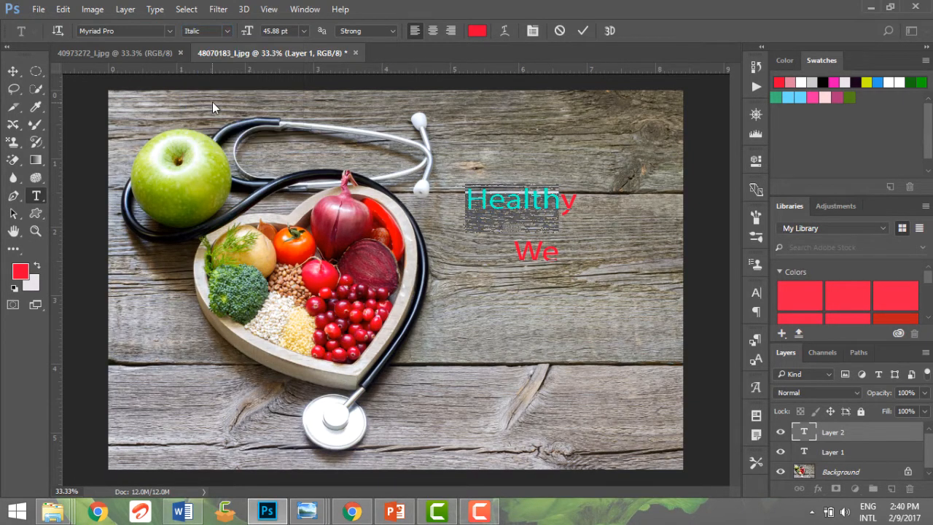
click(226, 33)
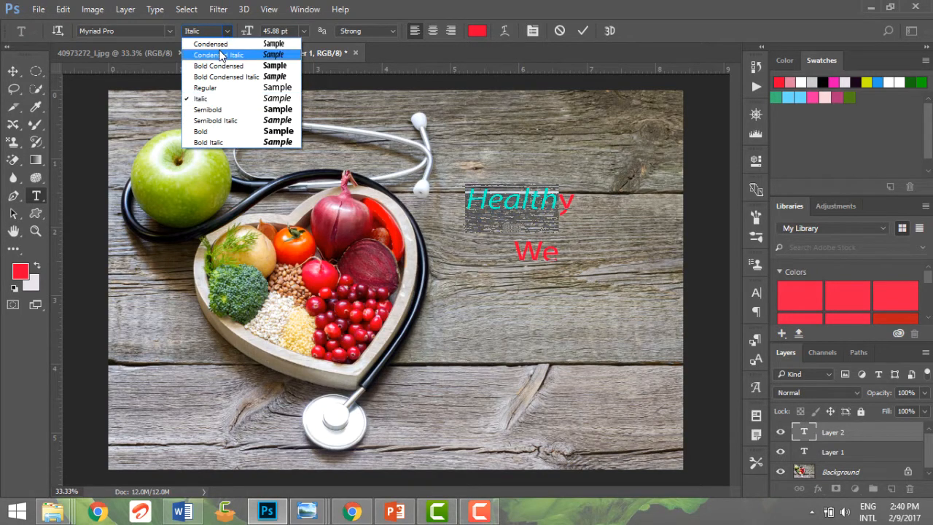
click(221, 55)
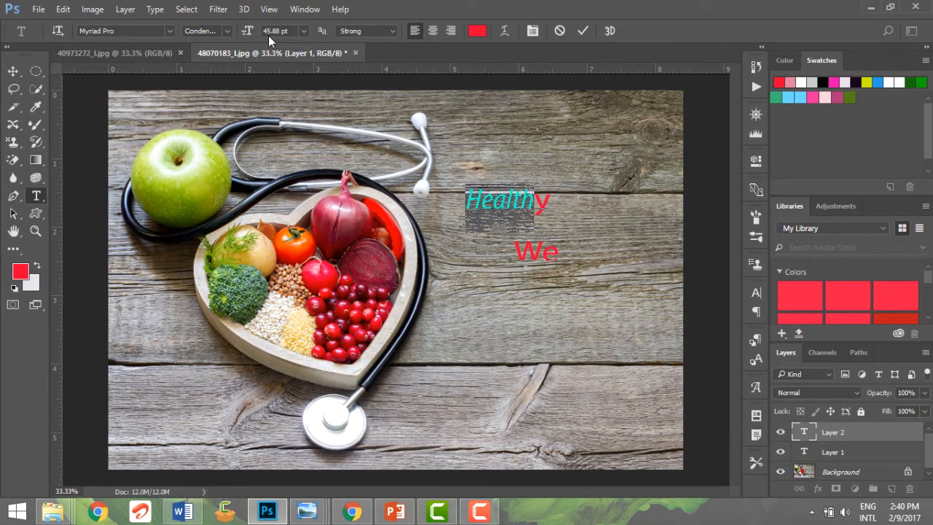
- Look through the font size and anti-aliasing choices for the selected letters without changing them
click(302, 31)
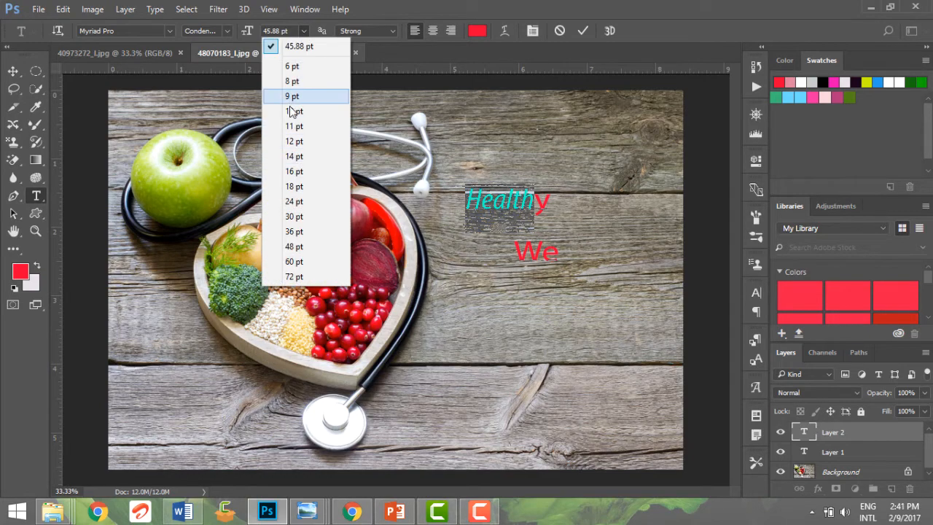
click(393, 56)
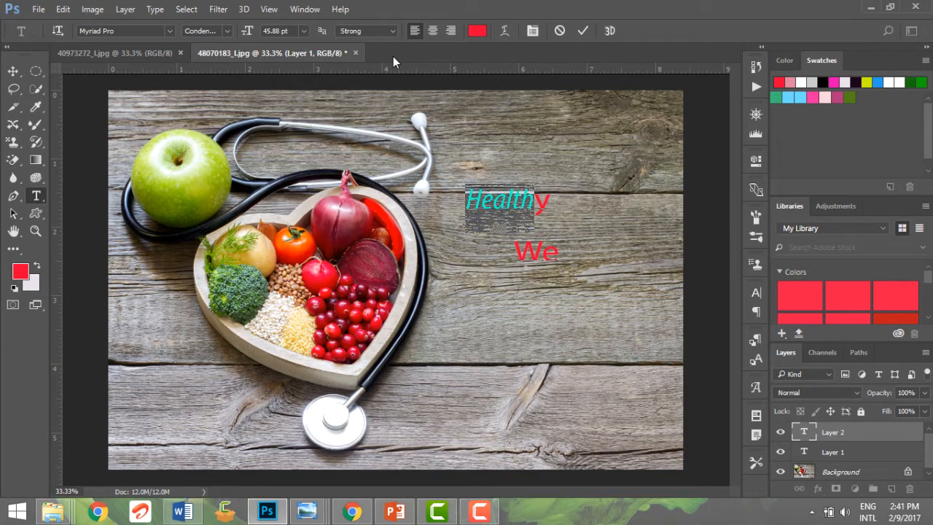
click(388, 30)
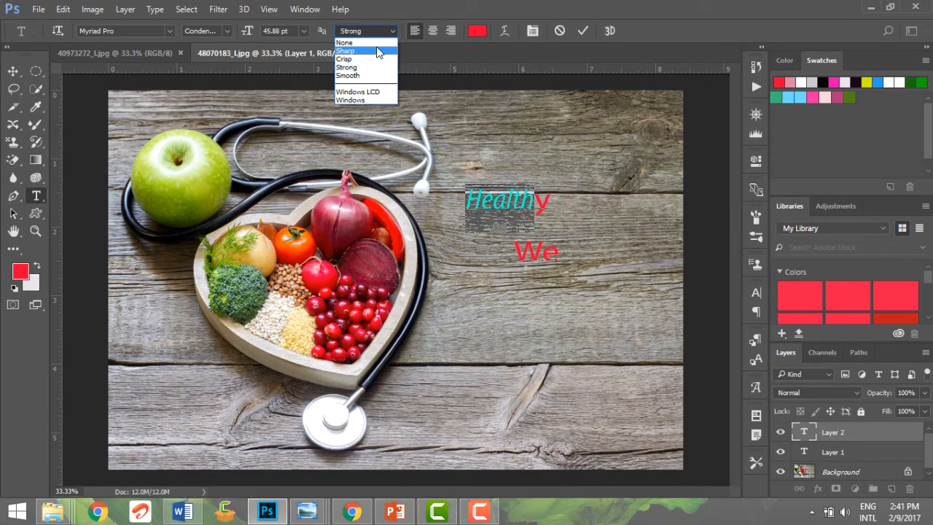
click(417, 38)
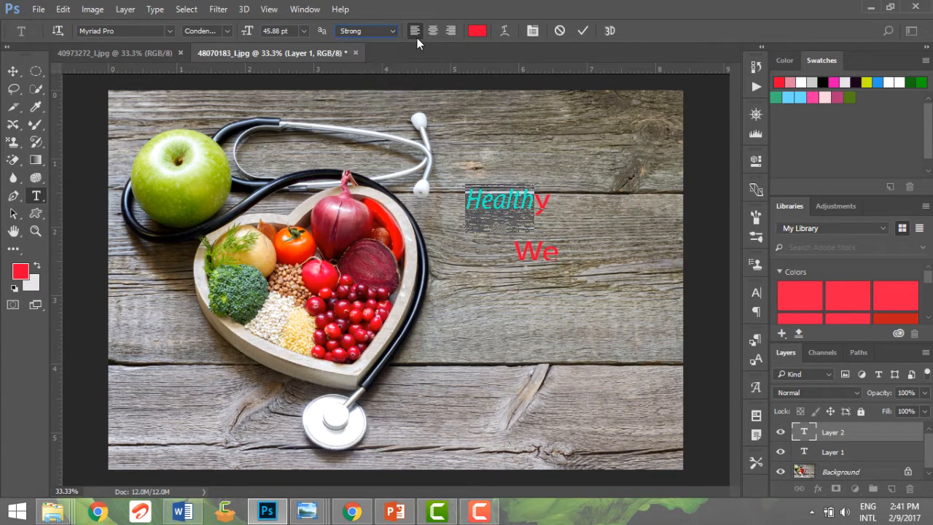
- Try the other alignments on the red text, return it to left alignment, and discard the text entry
click(450, 32)
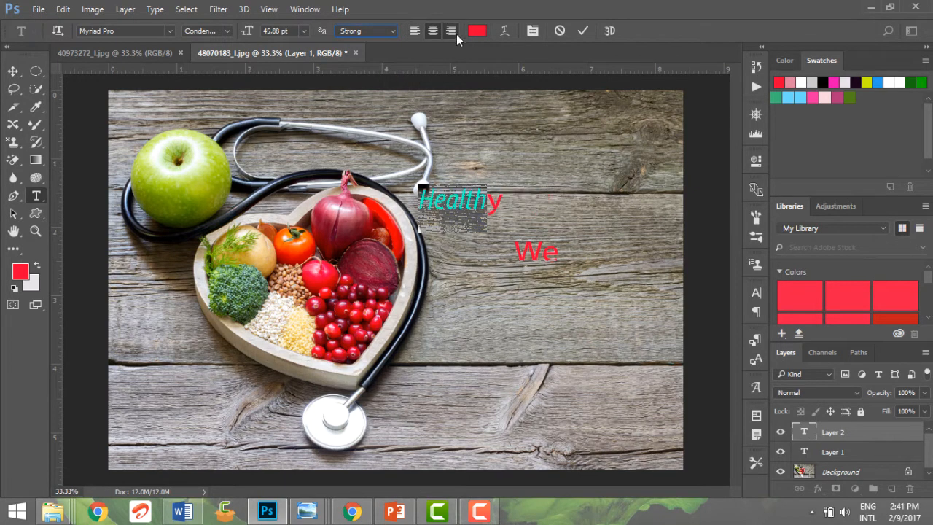
click(456, 35)
click(413, 32)
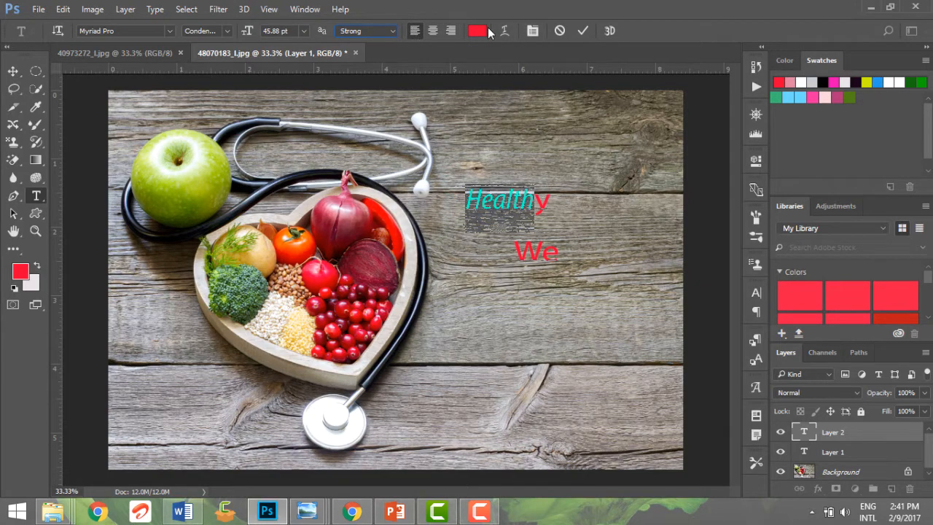
click(561, 31)
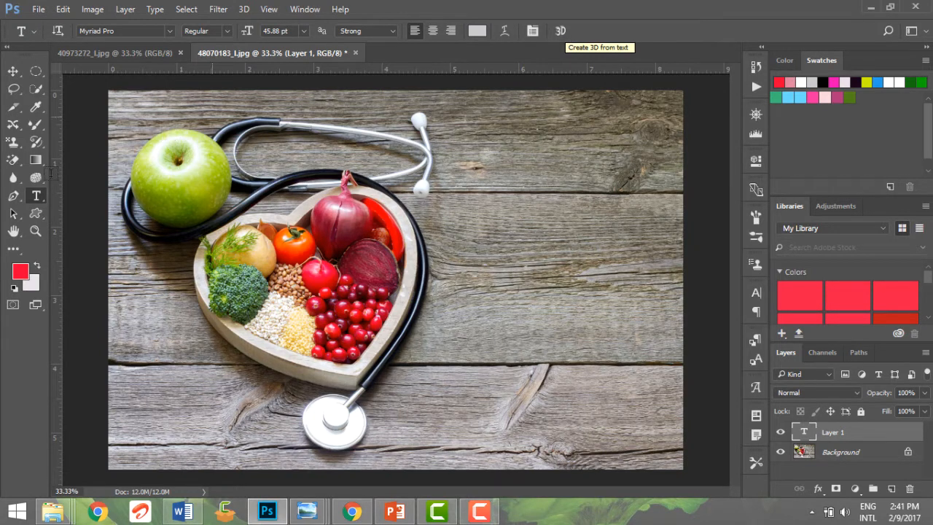
- Add new text on the wood area beside the heart bowl reading "Healthy" with "We" on the line below
click(494, 202)
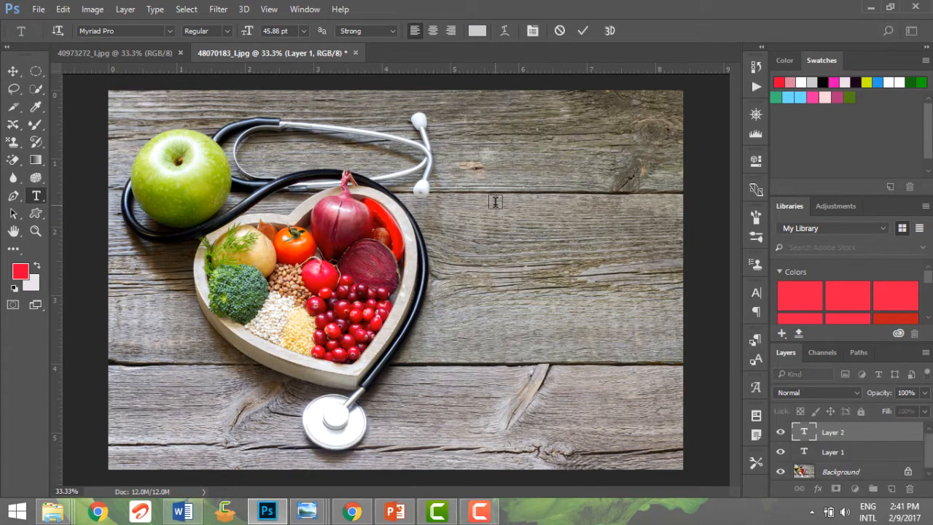
text(Healthyu)
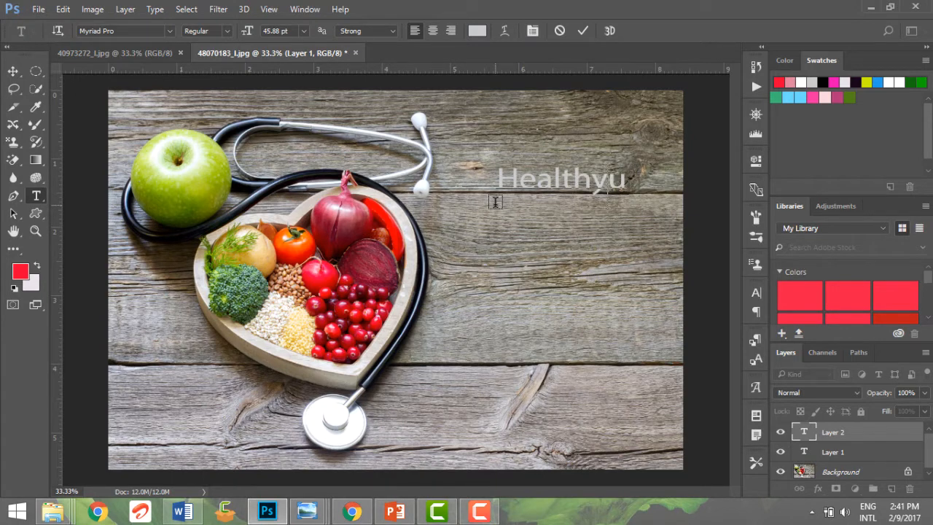
key(BackSpace)
key(Return)
text(We)
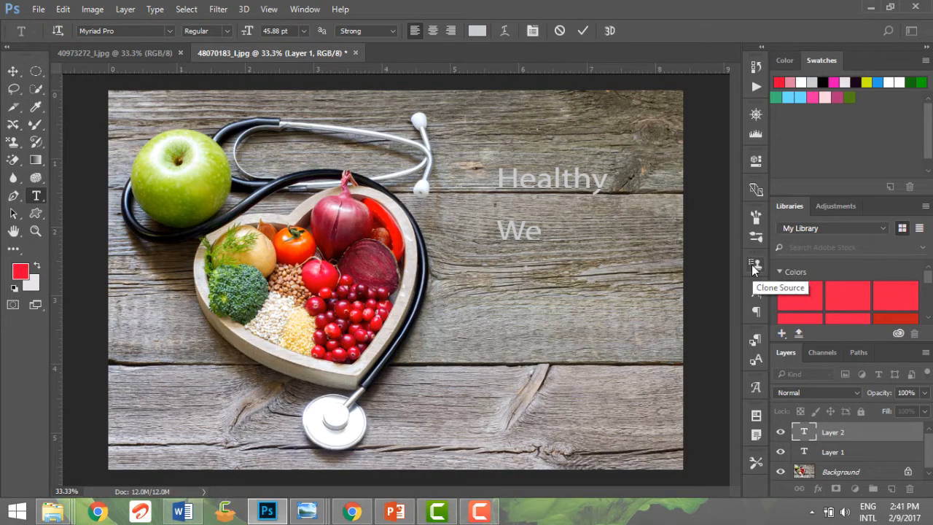
- Enlarge the letters "He" of "Healthy" to 96.88 pt in the type layer's properties
click(756, 162)
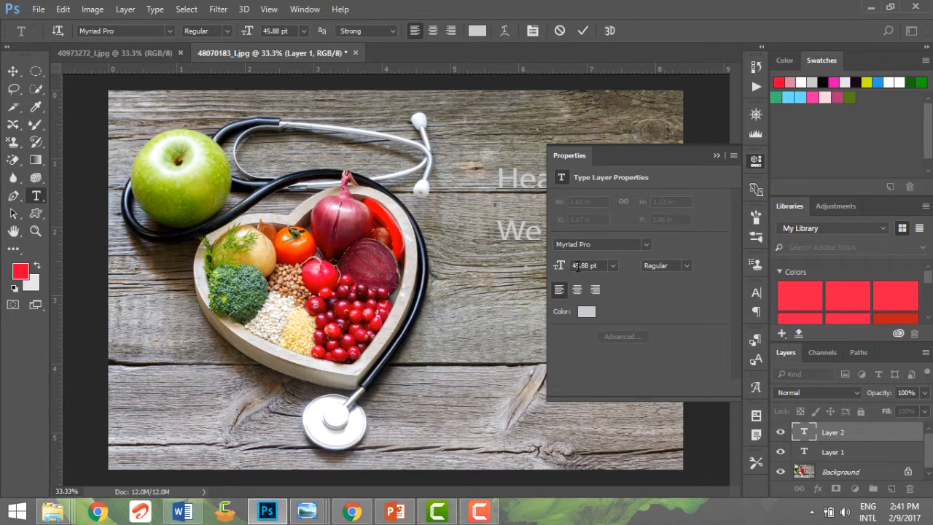
drag(560, 268, 593, 269)
drag(517, 223, 498, 222)
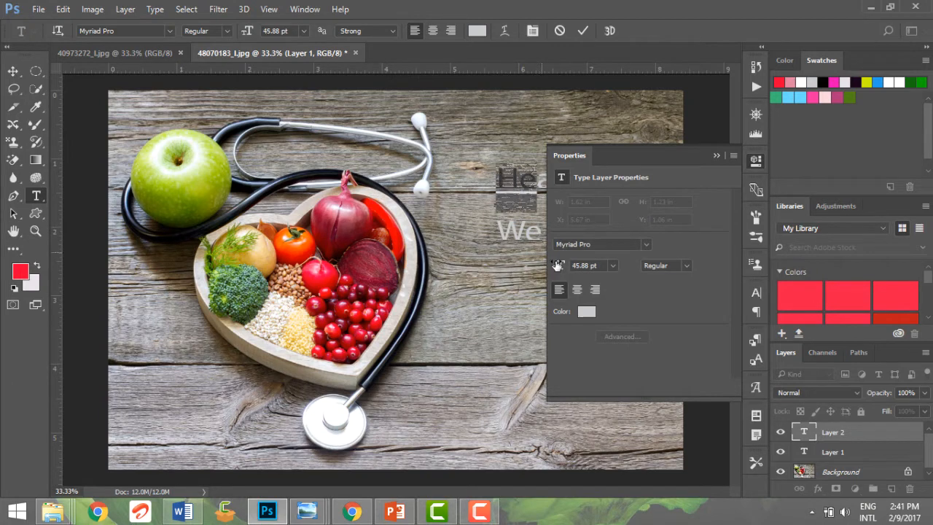
drag(561, 269, 596, 268)
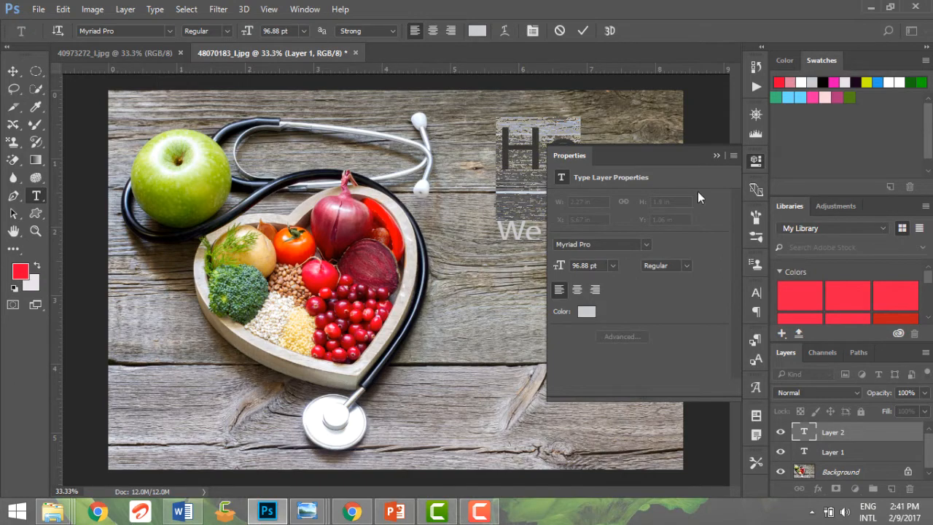
click(715, 157)
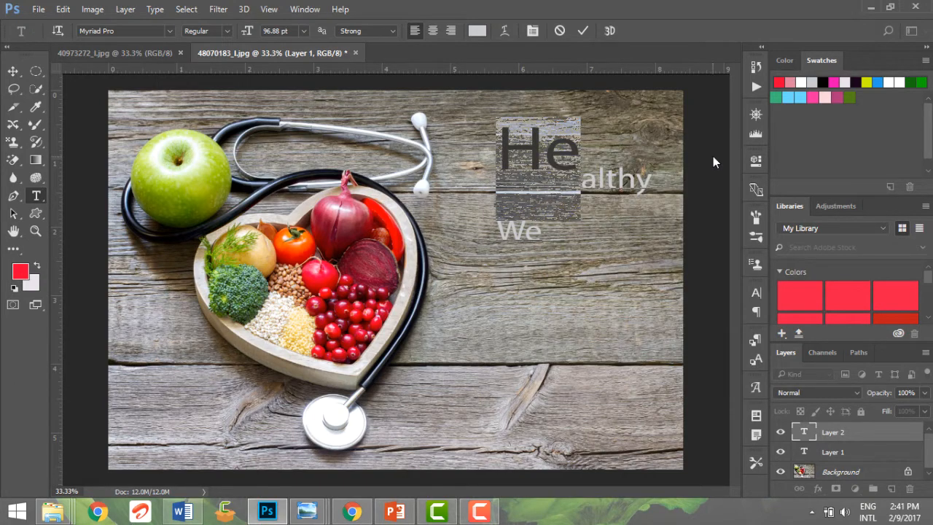
- Try the vertical orientation on the "Healthy We" text and undo it
click(155, 10)
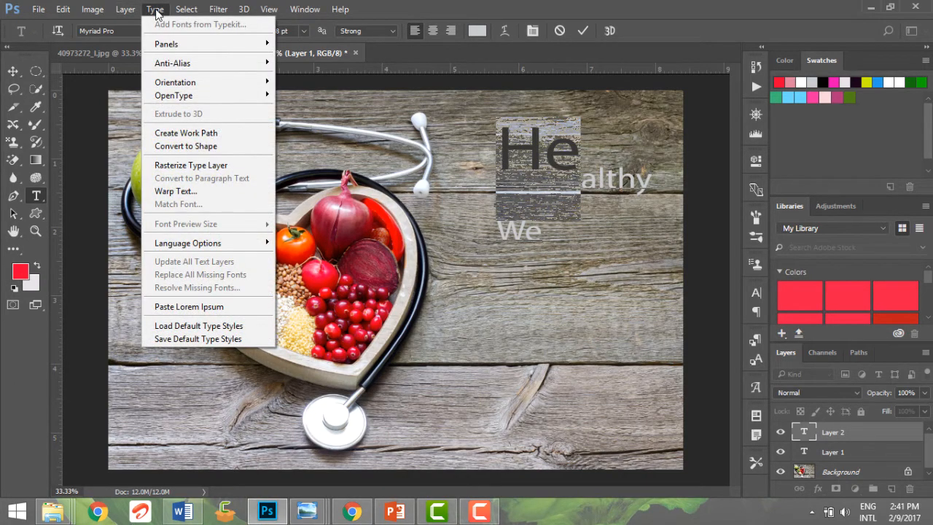
mouse_move(181, 44)
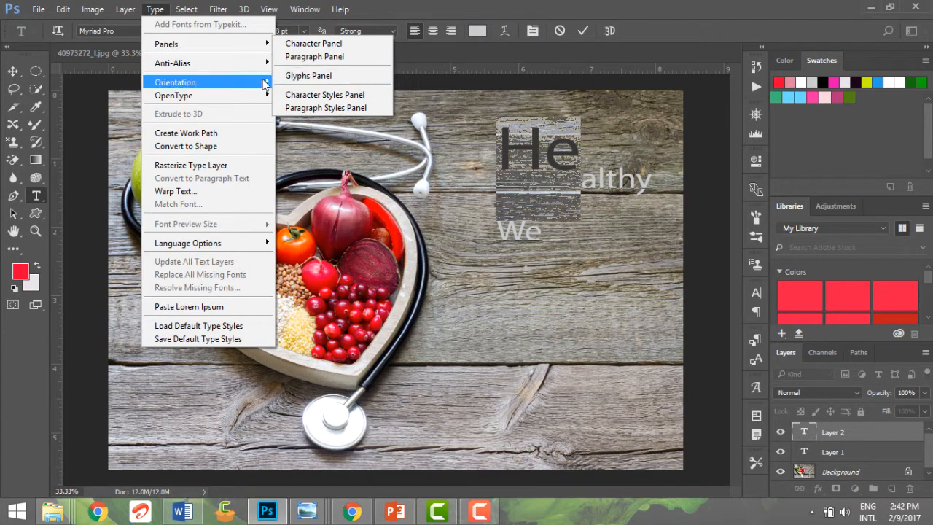
mouse_move(264, 85)
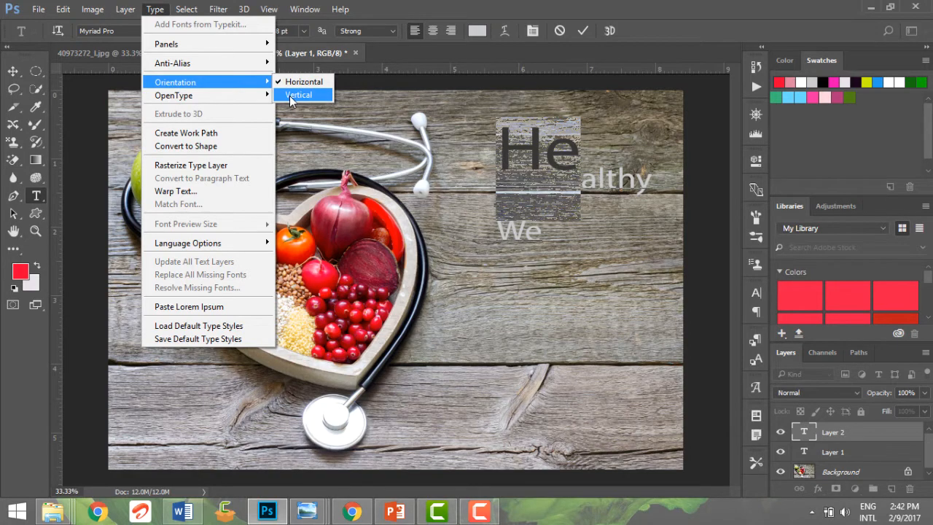
click(289, 95)
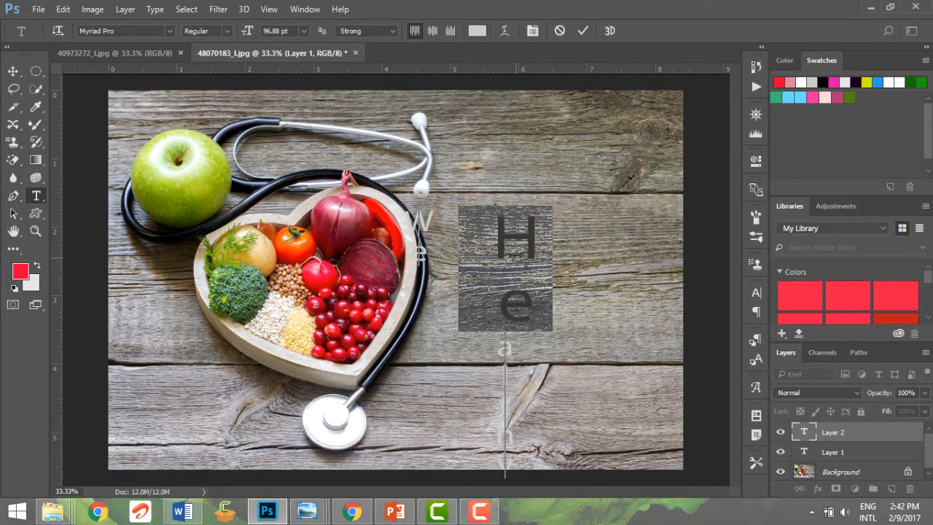
key(ctrl+z)
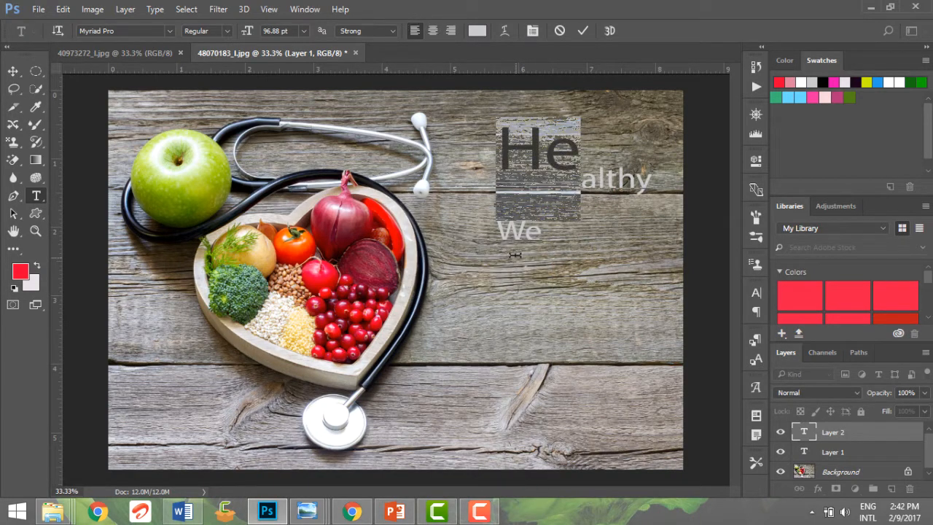
- Set the selected letters "He" to 150.88 pt, with 250% vertical and 103% horizontal scale, in the character settings
click(154, 10)
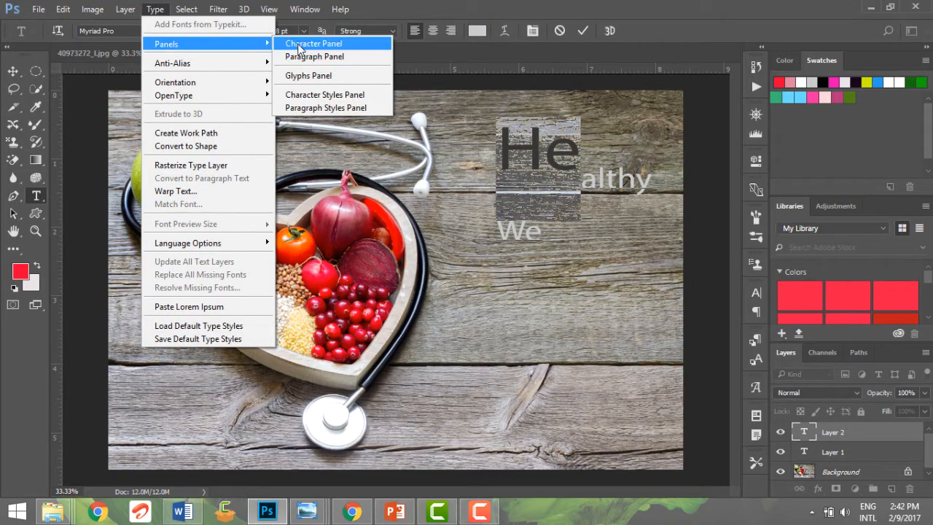
click(301, 45)
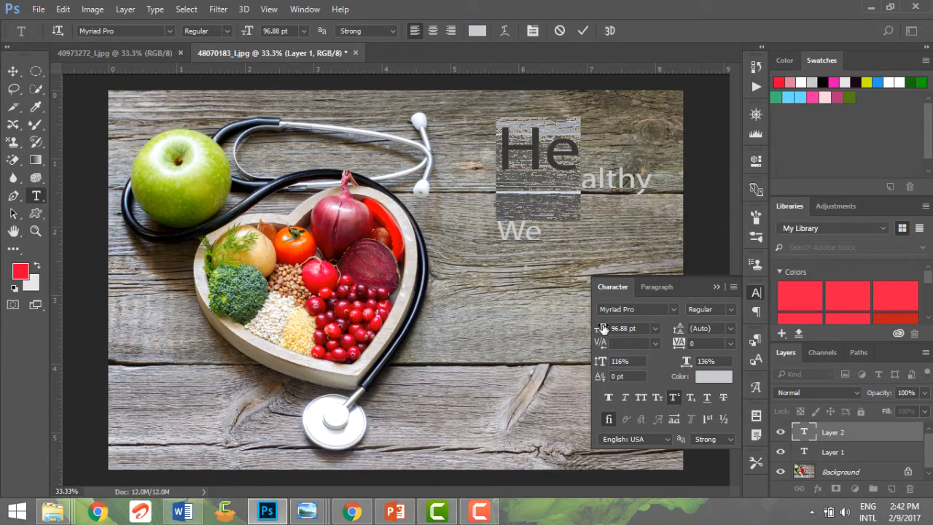
drag(602, 329, 674, 331)
drag(598, 362, 694, 366)
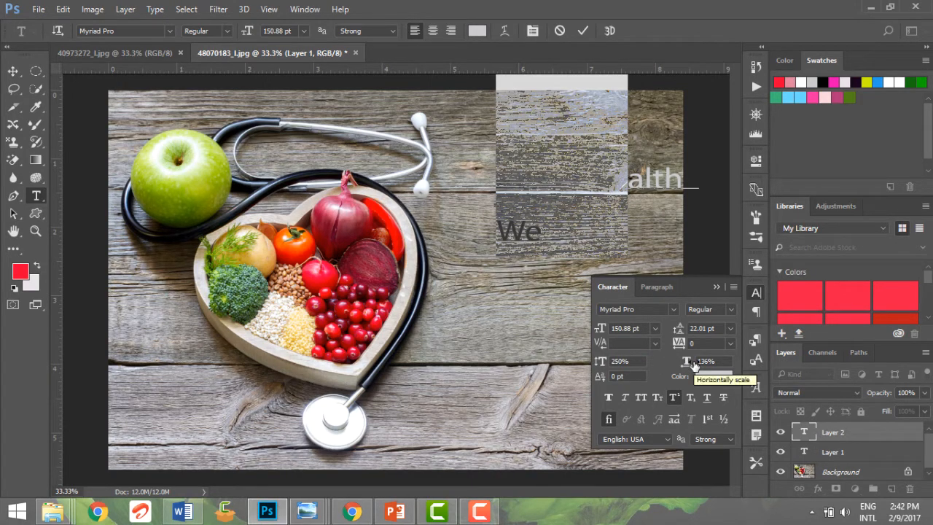
drag(692, 366, 638, 404)
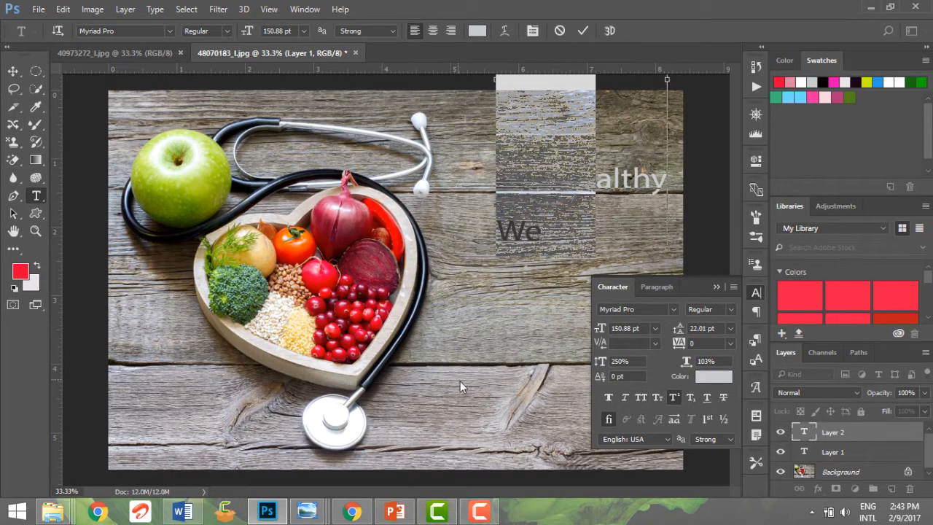
- Try widening and narrowing the letter spacing of the enlarged "He" in repeated increments
key(ctrl+alt+Right)
key(ctrl+alt+Right)
key(ctrl+alt+Right)
key(ctrl+alt+Right)
key(ctrl+alt+Right)
key(ctrl+alt+Right)
key(ctrl+alt+Right)
key(ctrl+alt+Right)
key(ctrl+alt+Right)
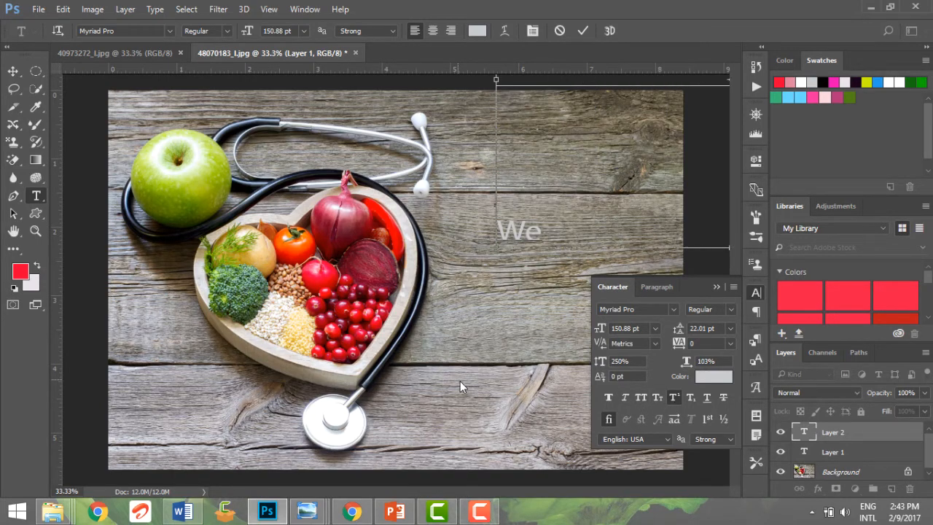
key(ctrl+alt+Left)
key(ctrl+alt+Left)
key(ctrl+alt+Left)
key(ctrl+alt+Right)
key(ctrl+alt+Right)
key(ctrl+alt+Left)
key(ctrl+alt+Left)
key(ctrl+alt+Left)
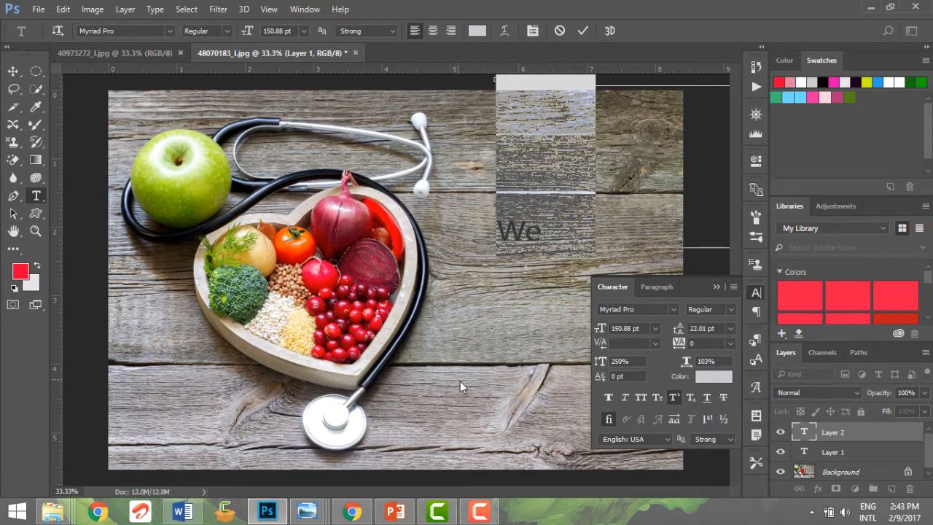
- Close the character settings and delete both text layers, leaving only the background photo
click(716, 288)
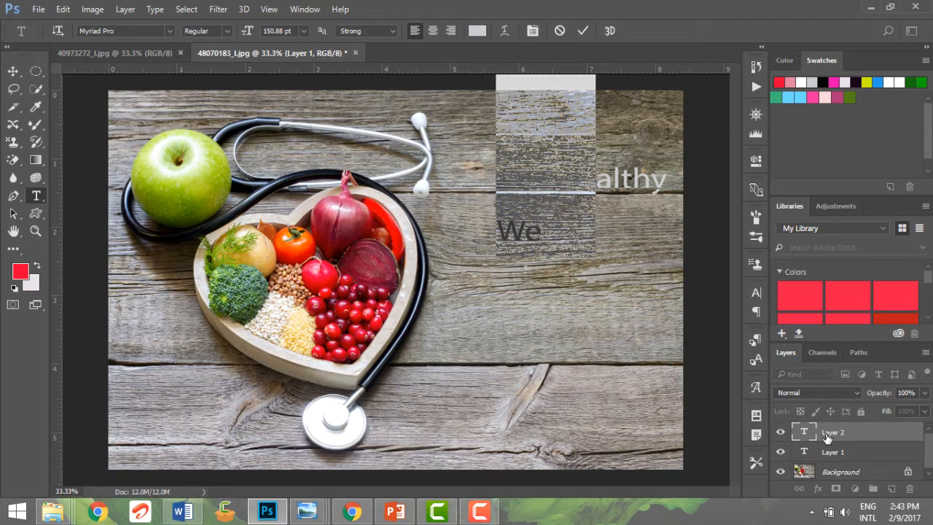
drag(827, 438, 911, 489)
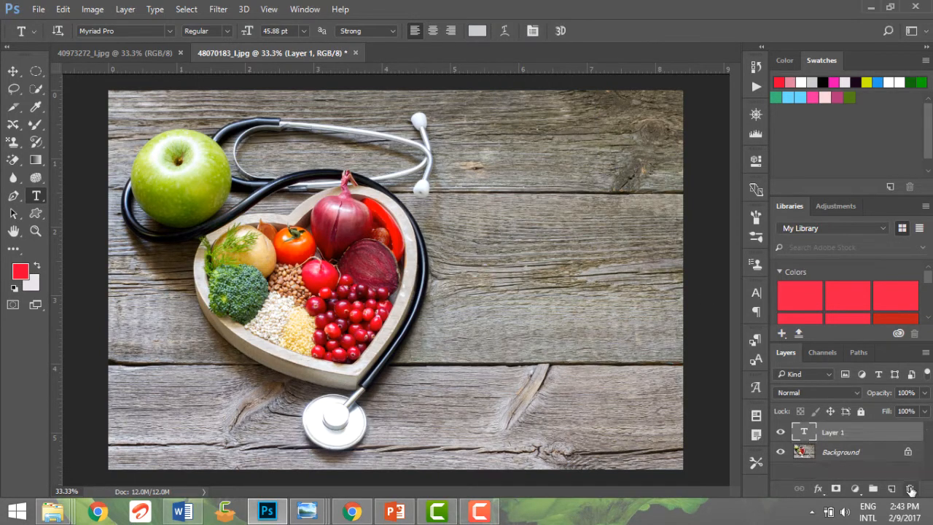
drag(850, 435, 911, 490)
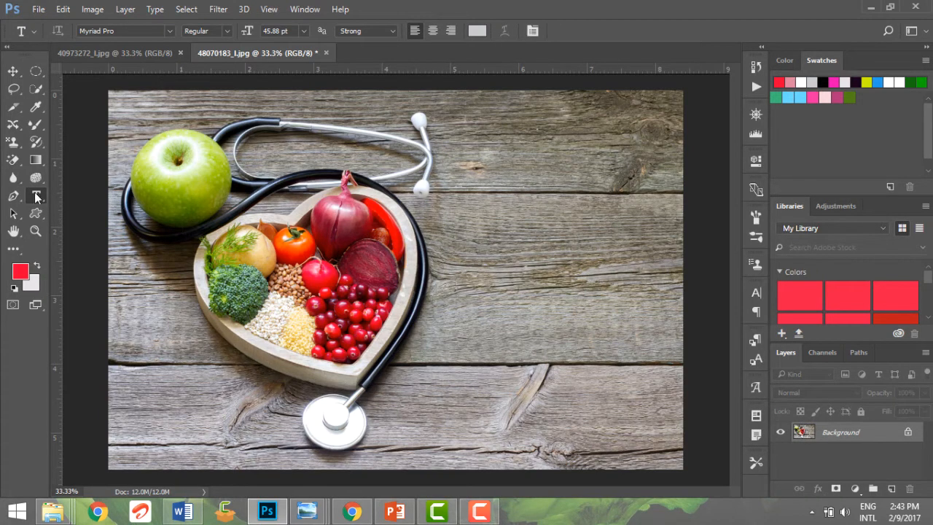
- Start a new text entry on the wood beside the heart bowl and set its color to blue #2c73b9
click(486, 236)
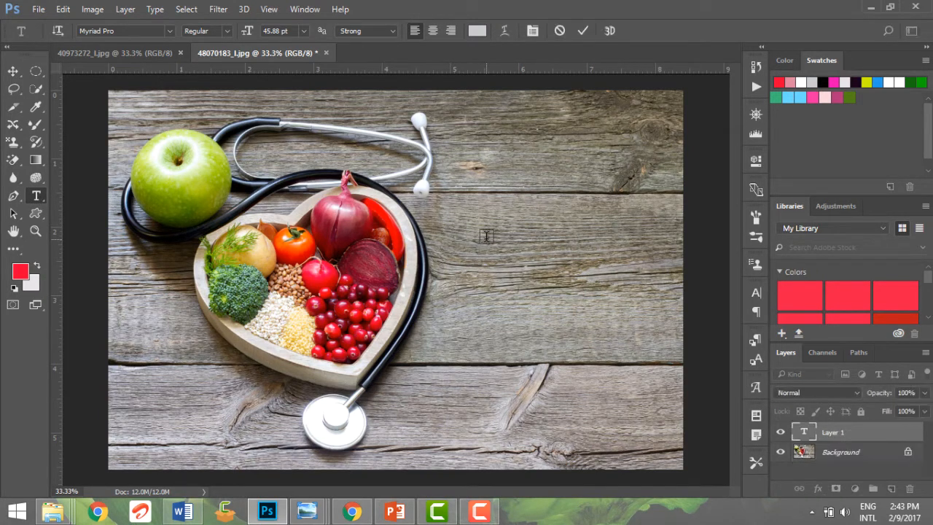
click(477, 34)
click(400, 172)
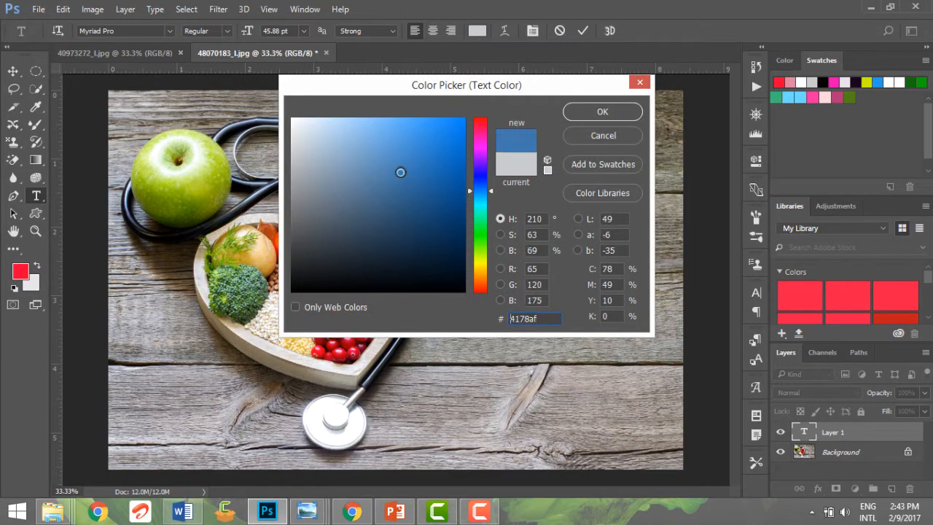
click(422, 166)
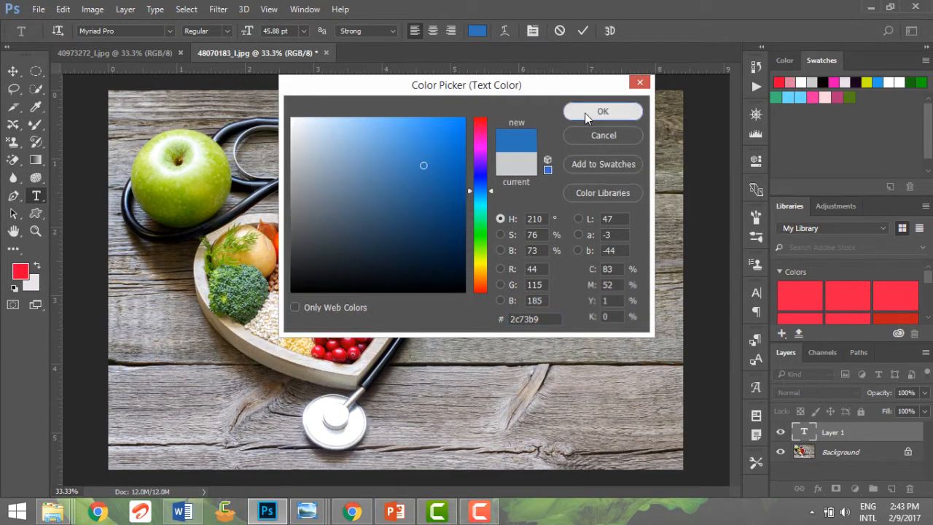
click(585, 114)
- Enter "Healthy" with an indented "me" on the line below, and commit the text
text(H)
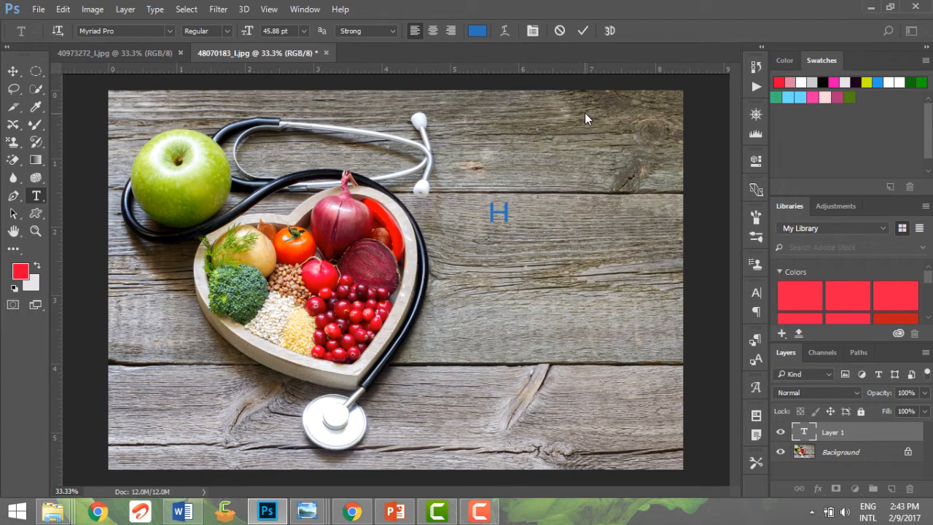
text(ealthy )
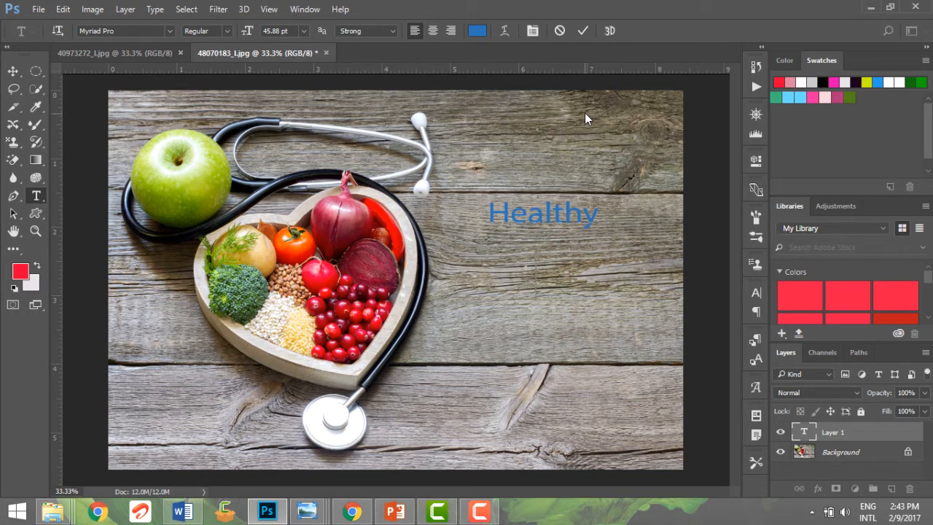
text(     me)
click(811, 433)
double_click(811, 433)
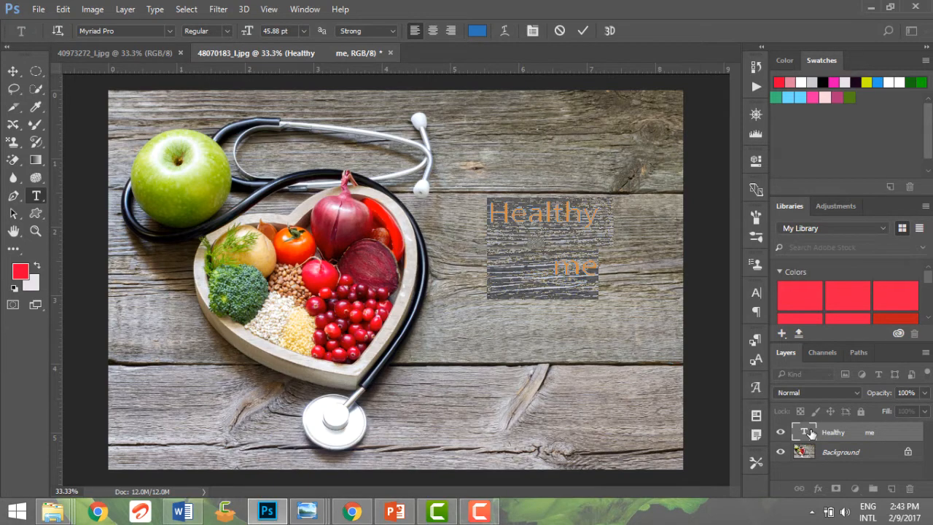
click(590, 373)
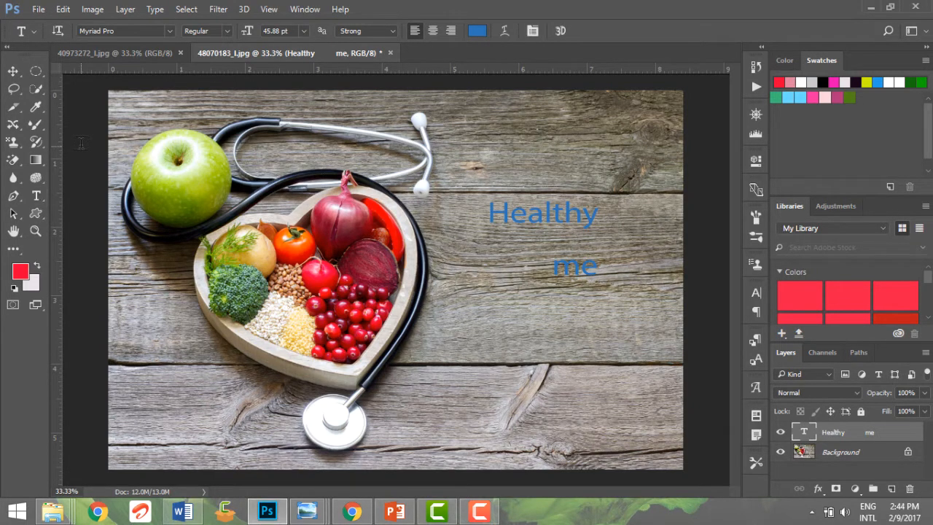
- Try to enlarge the "Healthy me" text to about 138% width and 157% height with Free Transform, and cancel
key(ctrl+t)
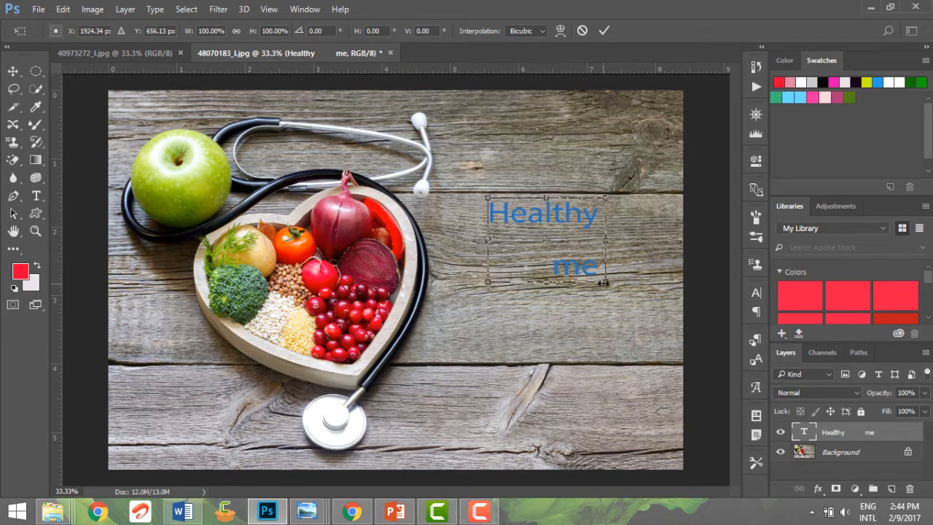
mouse_move(603, 284)
mouse_down()
mouse_move(664, 343)
mouse_move(572, 234)
mouse_move(648, 304)
mouse_move(646, 267)
mouse_move(651, 299)
mouse_move(641, 328)
mouse_move(650, 329)
mouse_up()
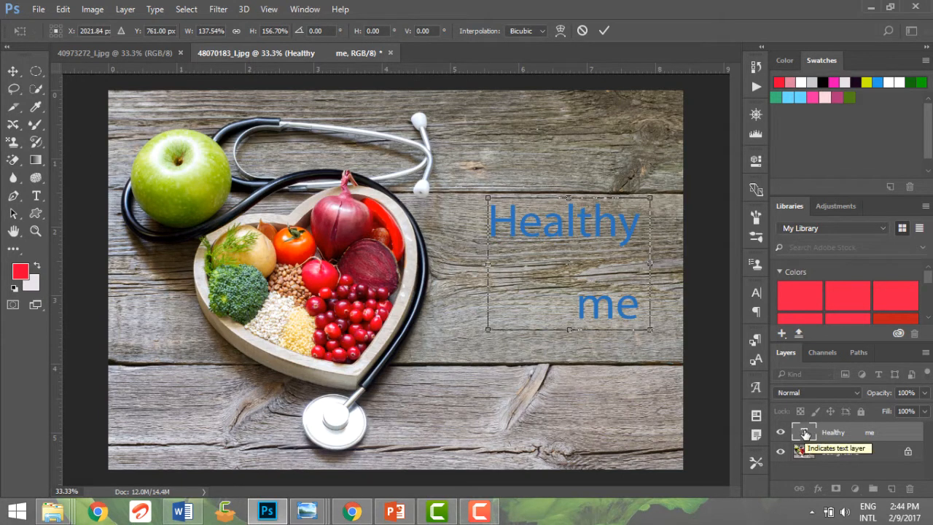
click(583, 31)
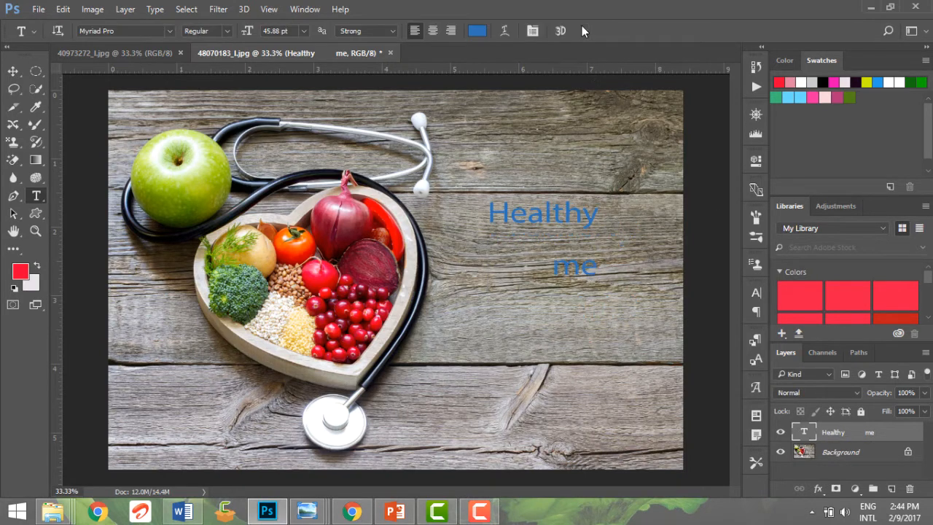
- Use the Paint Bucket tool on the "Healthy me" text and accept rasterizing its type layer
click(35, 161)
click(87, 173)
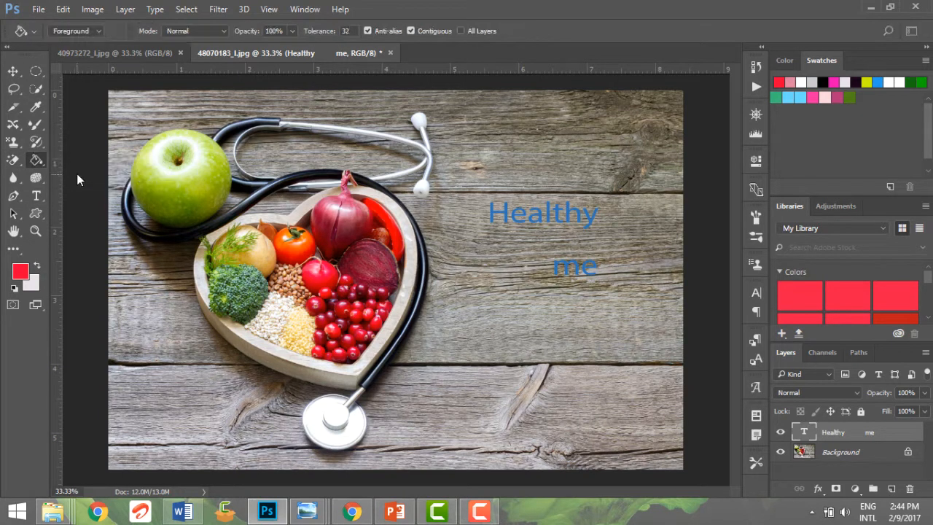
click(564, 220)
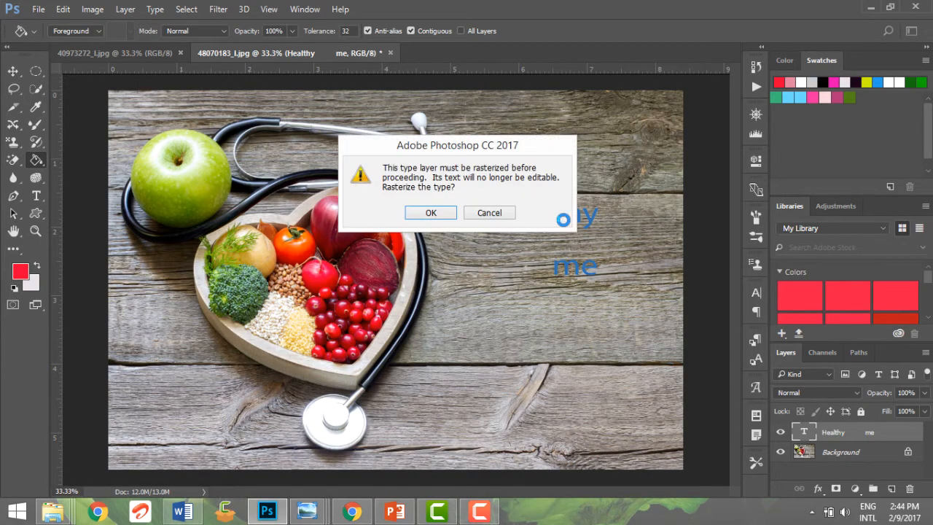
click(431, 212)
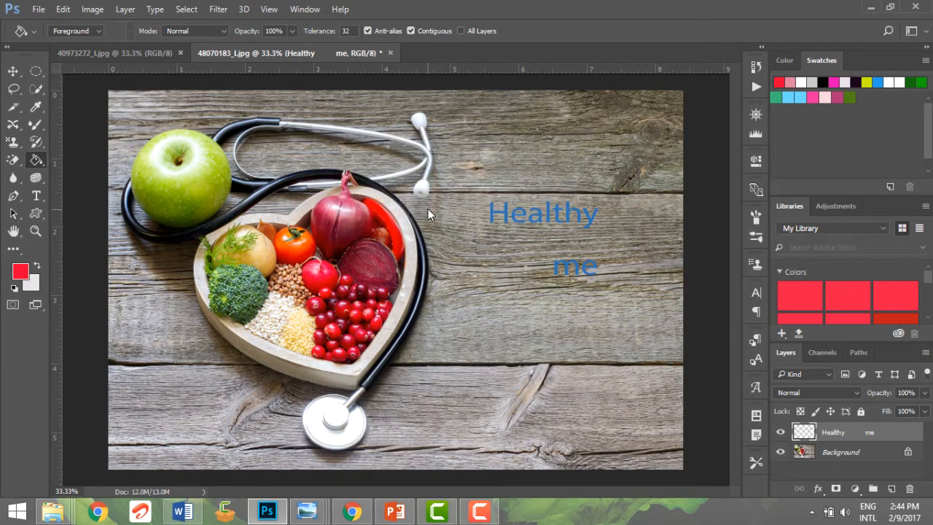
- Try filling the rasterized letters with the red foreground color at two spots, undoing each fill
click(515, 213)
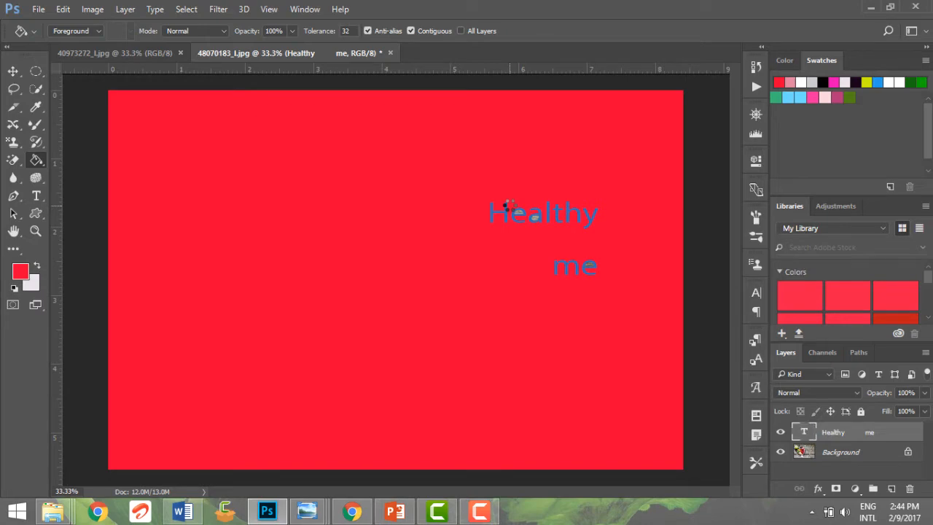
key(ctrl+z)
key(ctrl+z)
key(ctrl+z)
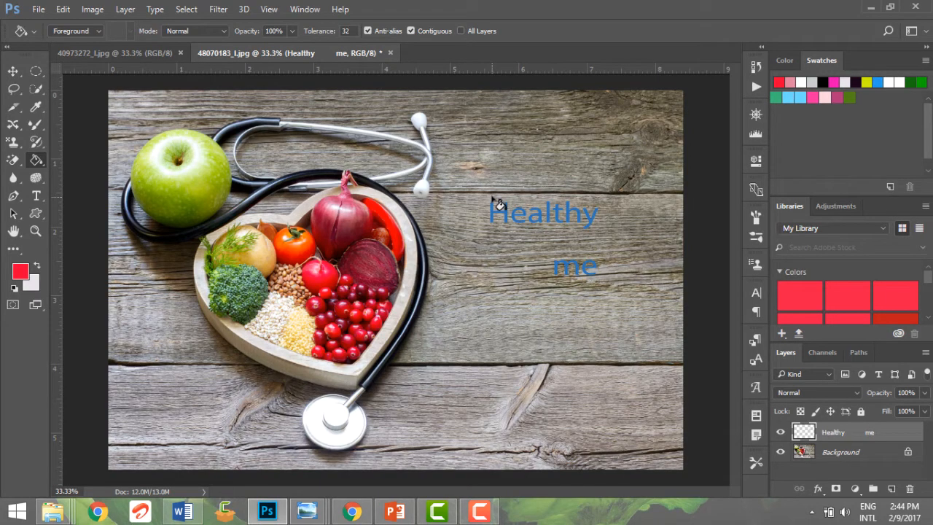
click(494, 200)
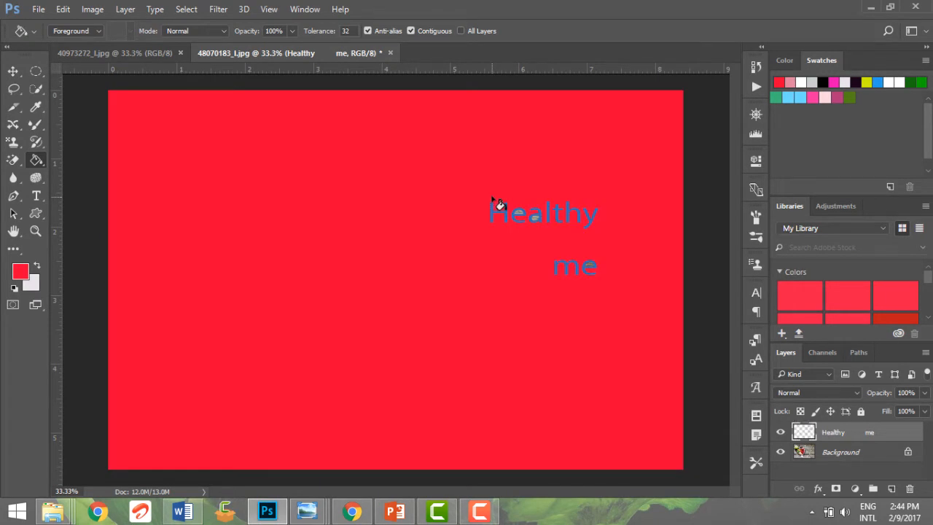
key(ctrl+z)
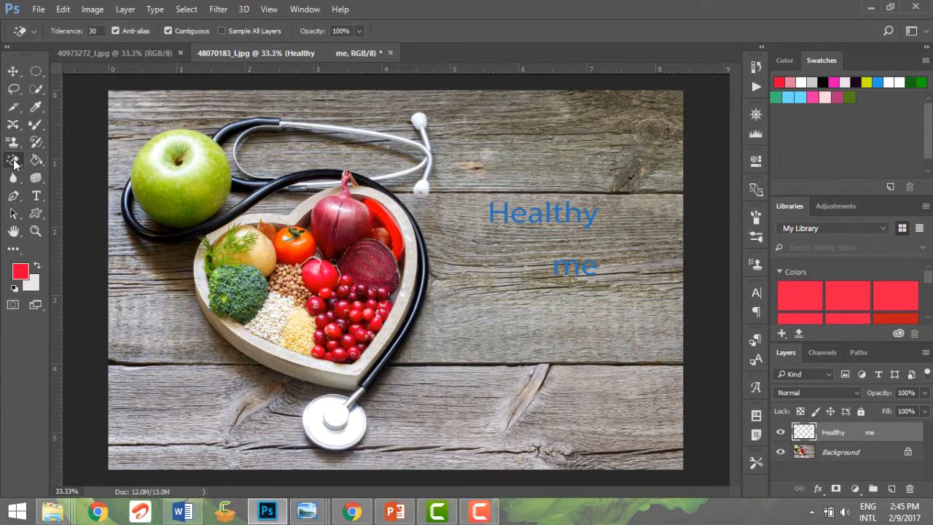
- Erase the letter "H" of "Healthy" with the Magic Eraser tool
click(15, 161)
click(493, 213)
- Add the text "2017" on the wood just below "me" with the Type tool
key(t)
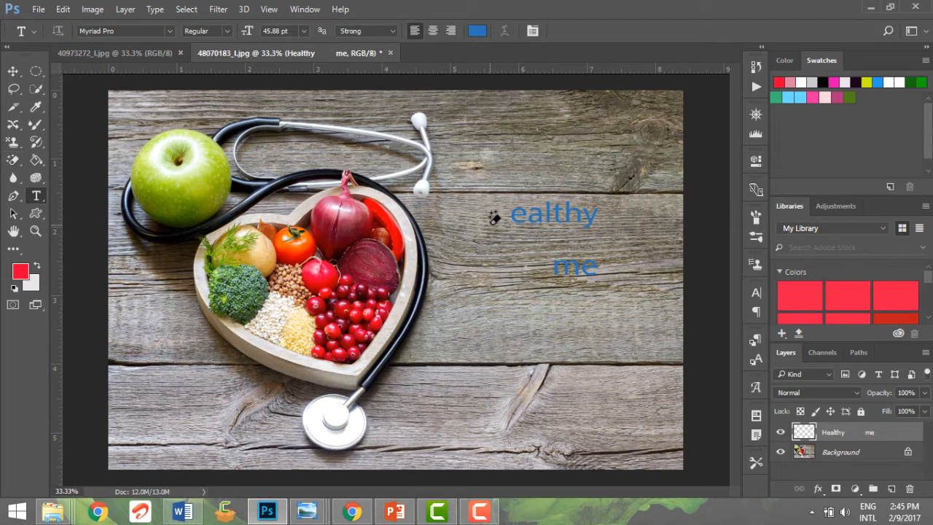
click(484, 313)
text(2017)
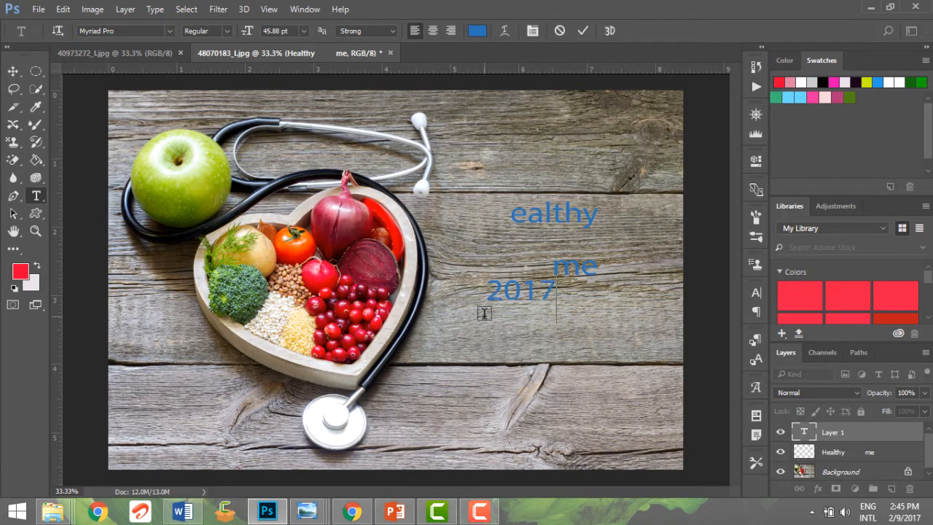
- Rasterize the "2017" type layer and erase its digit "2" with the Magic Eraser tool
click(13, 159)
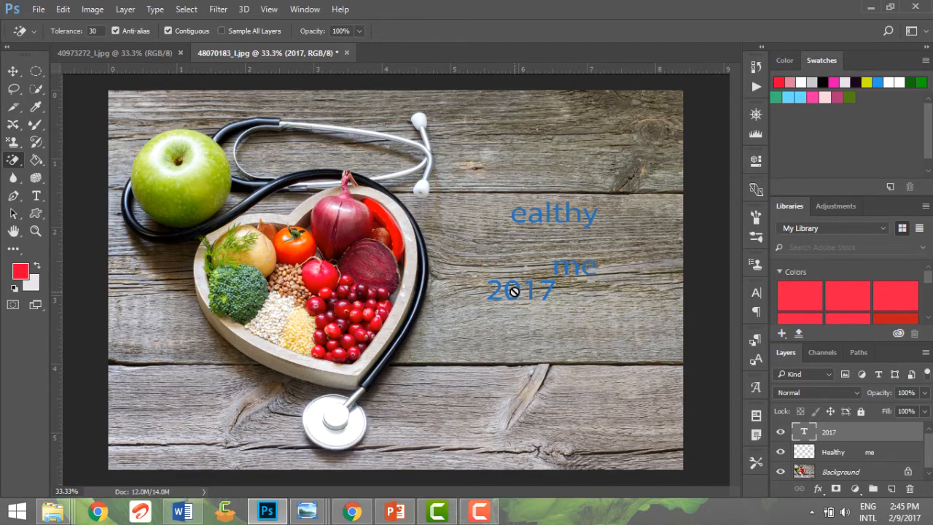
click(515, 291)
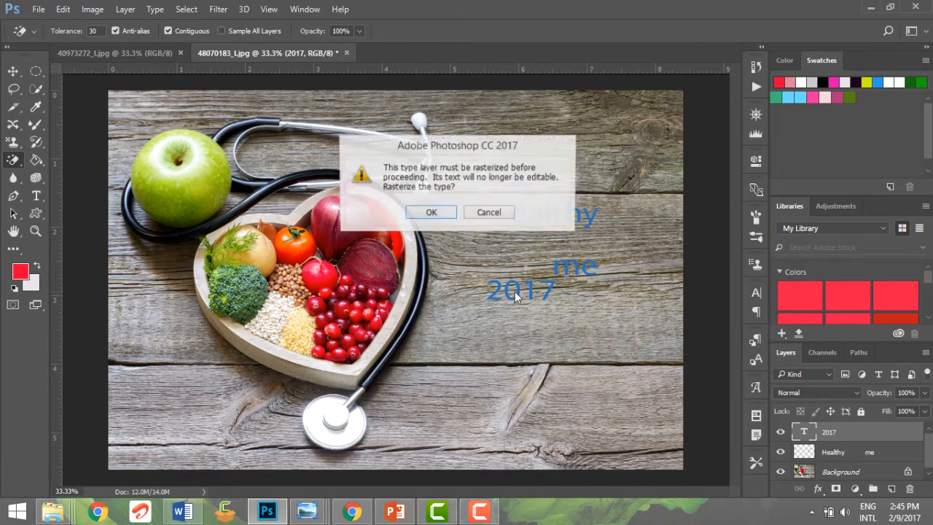
click(431, 213)
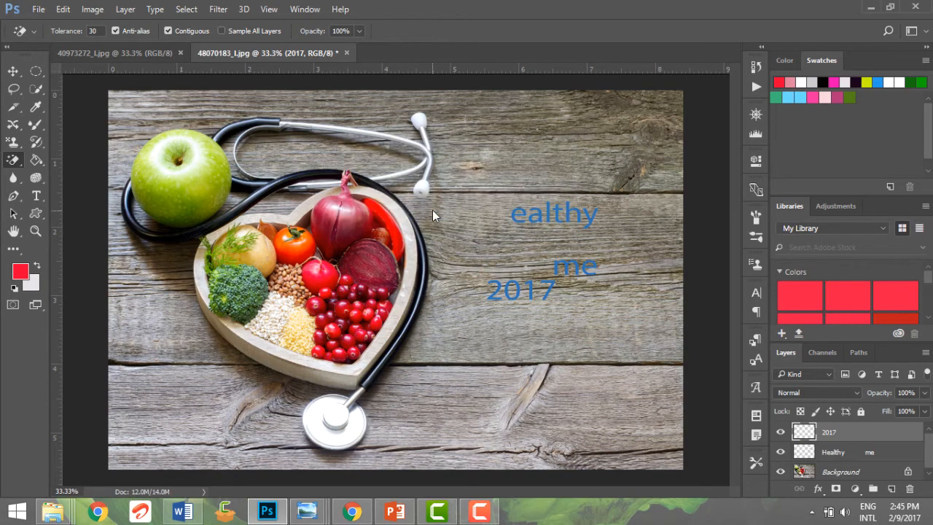
click(494, 290)
- Start a new text entry on the wood above "ealthy" with the Type tool
click(36, 195)
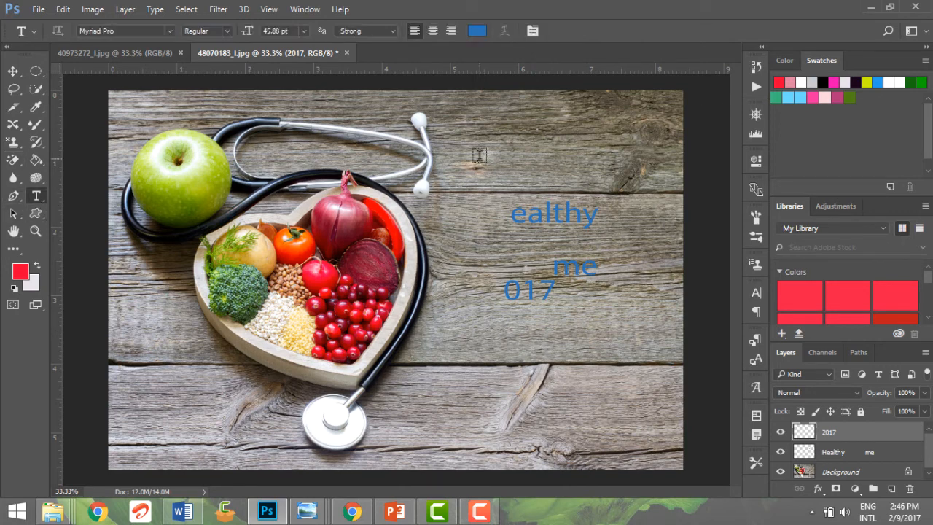
click(525, 157)
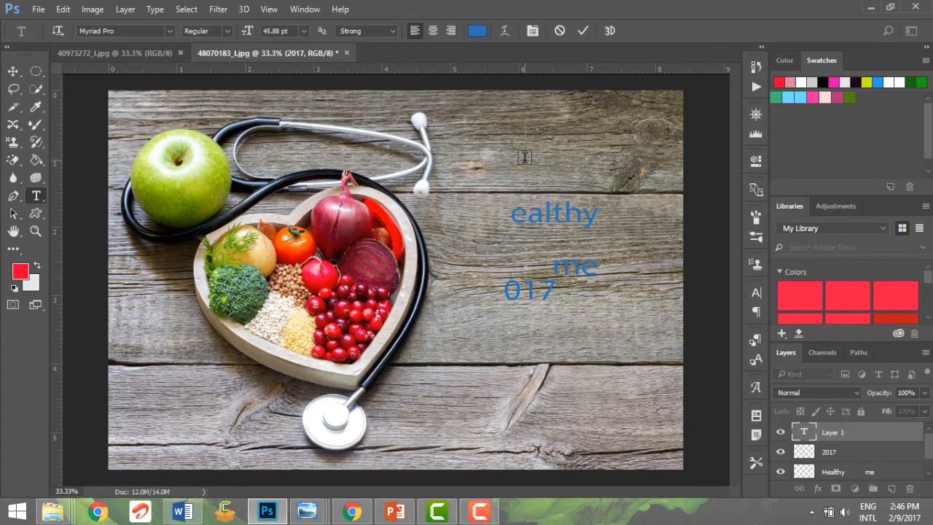